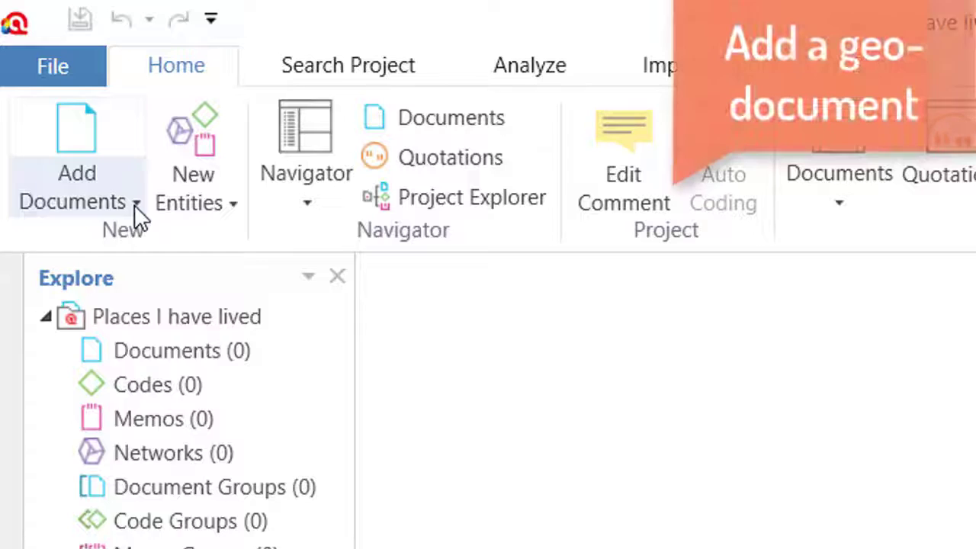
- Open the Add Documents options on the Home tab
click(135, 203)
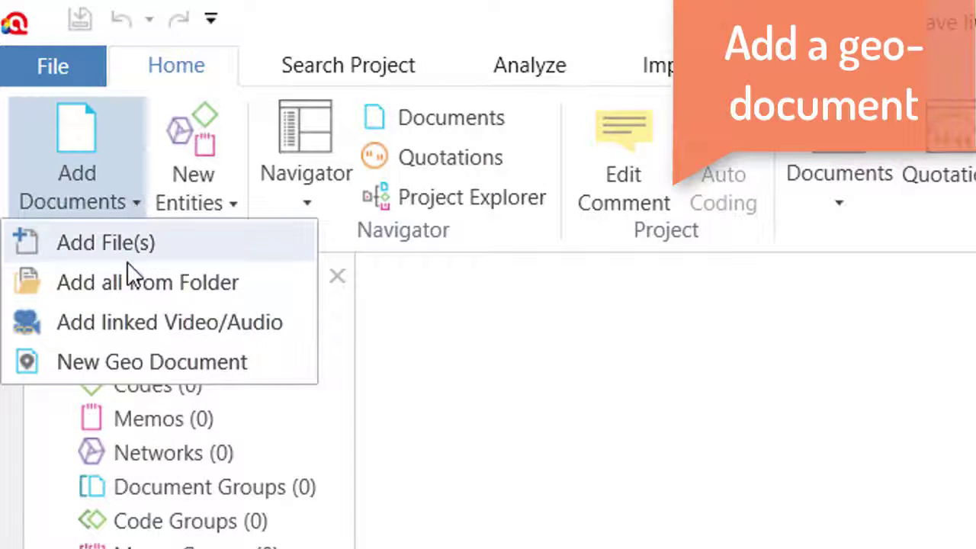
- Create a new geo document and zoom its map out to show the whole world
click(122, 360)
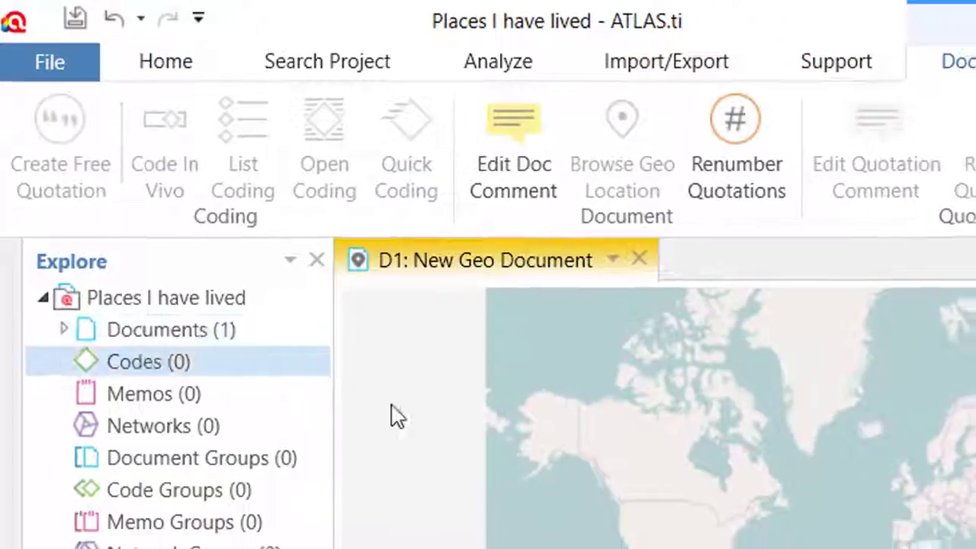
scroll(751, 404, down, 1)
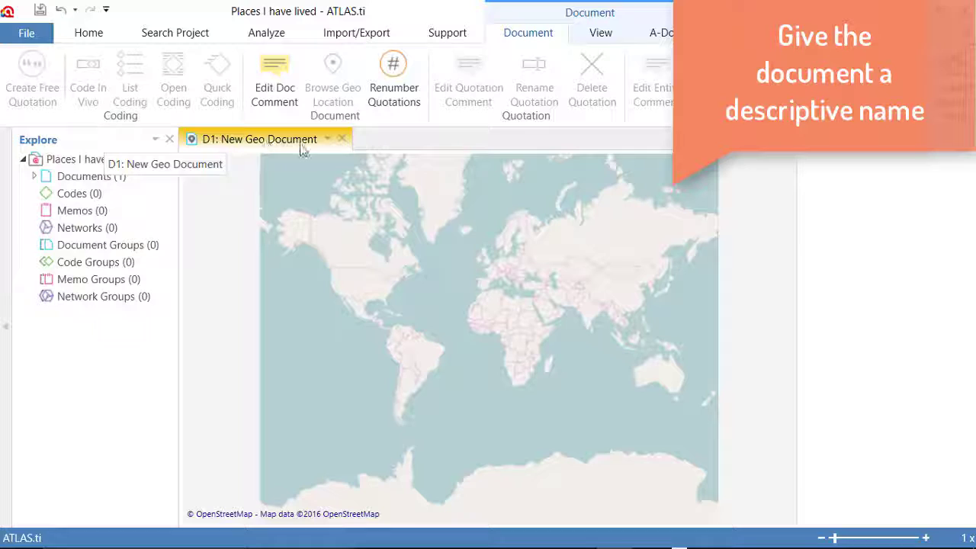
click(87, 37)
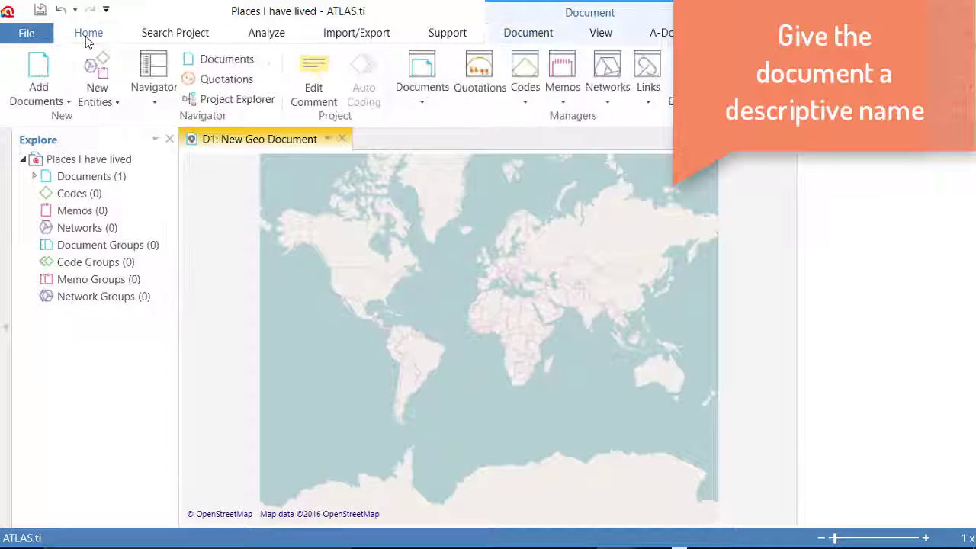
- Open the Document Manager, enlarge it, and select D1 'New Geo Document'
click(418, 78)
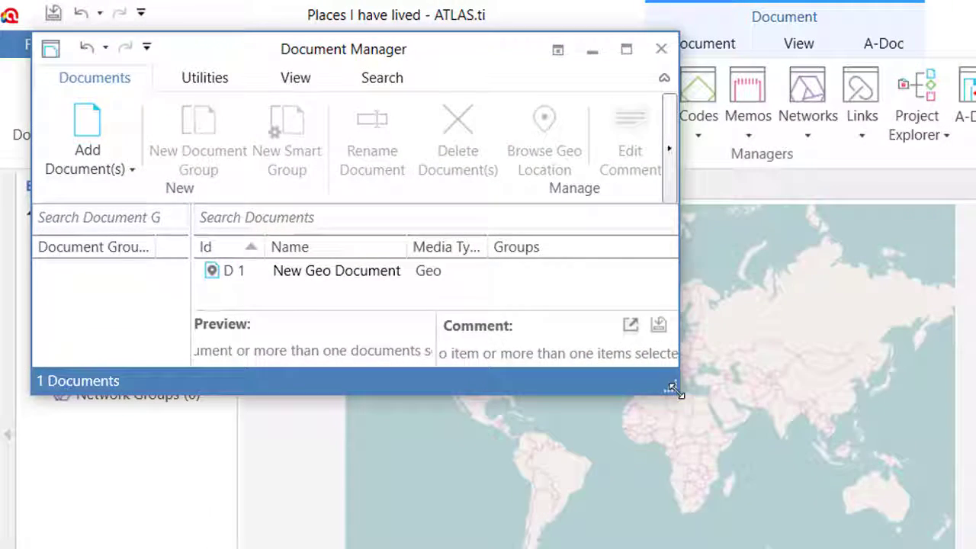
drag(672, 389, 874, 449)
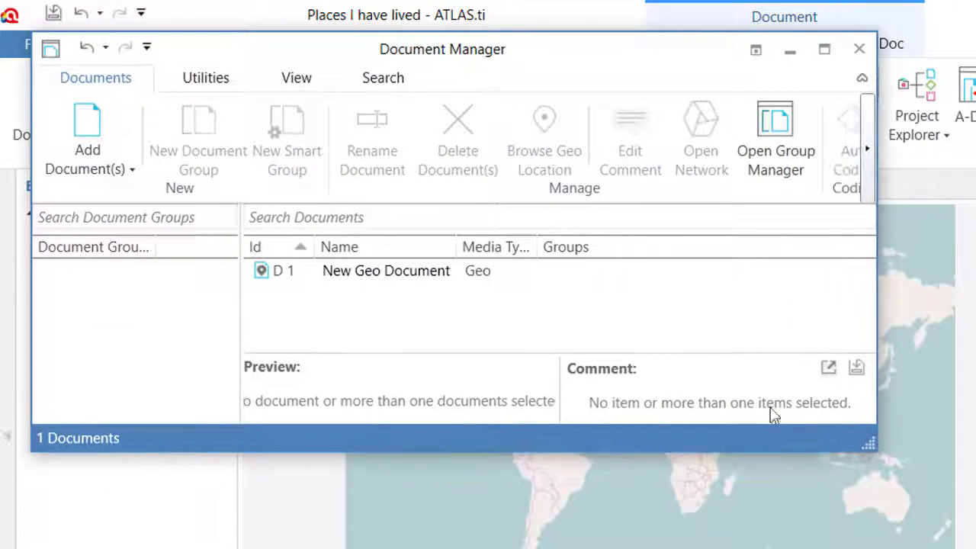
click(396, 279)
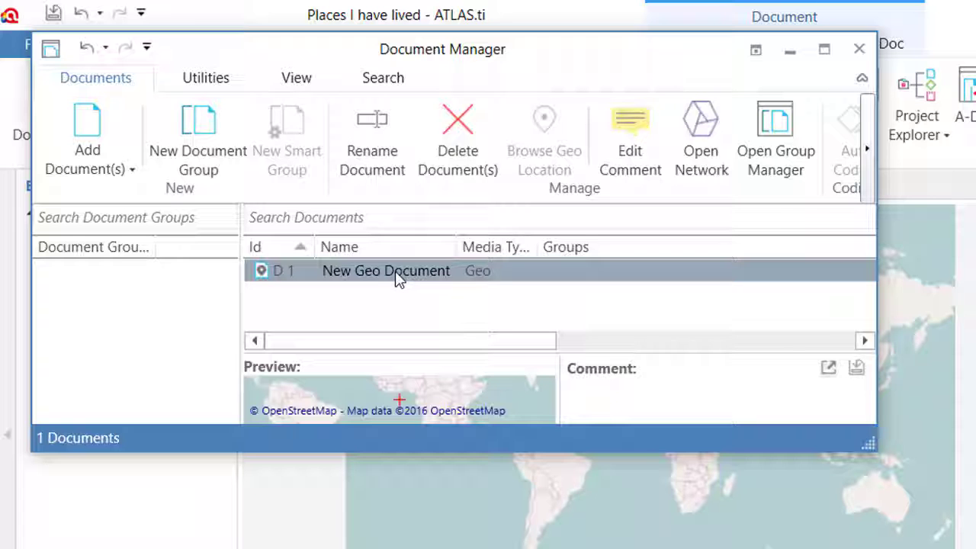
- Rename document D1 to 'Cities where I have lived'
click(377, 157)
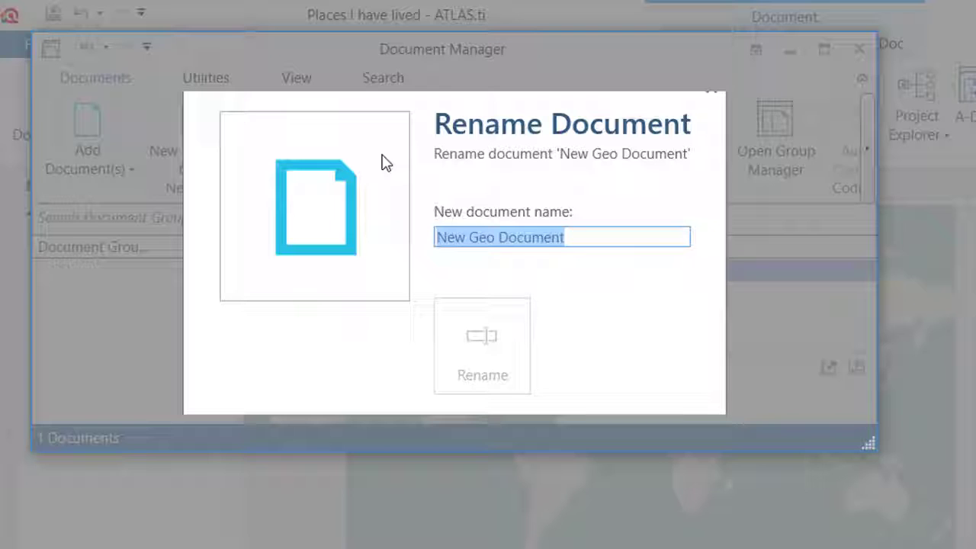
text(Cities )
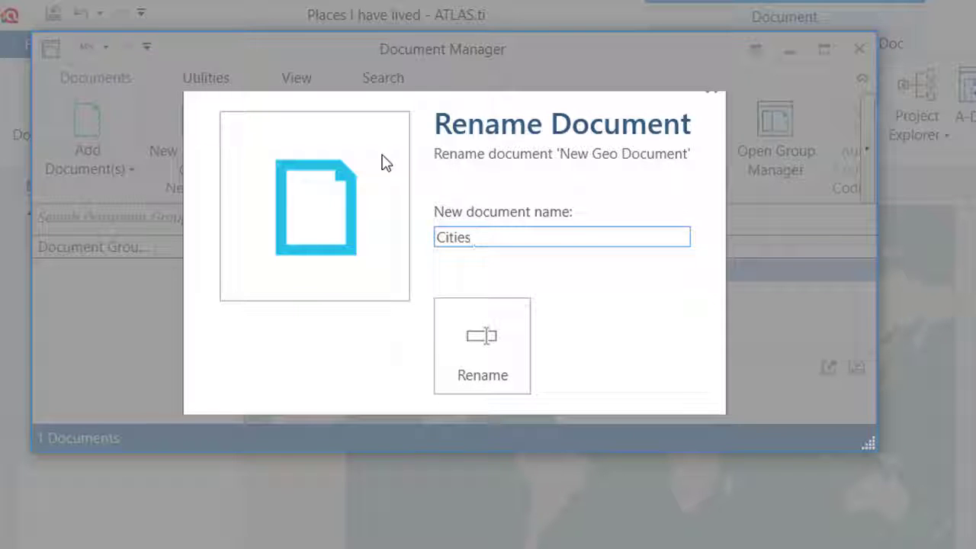
text(where I hae)
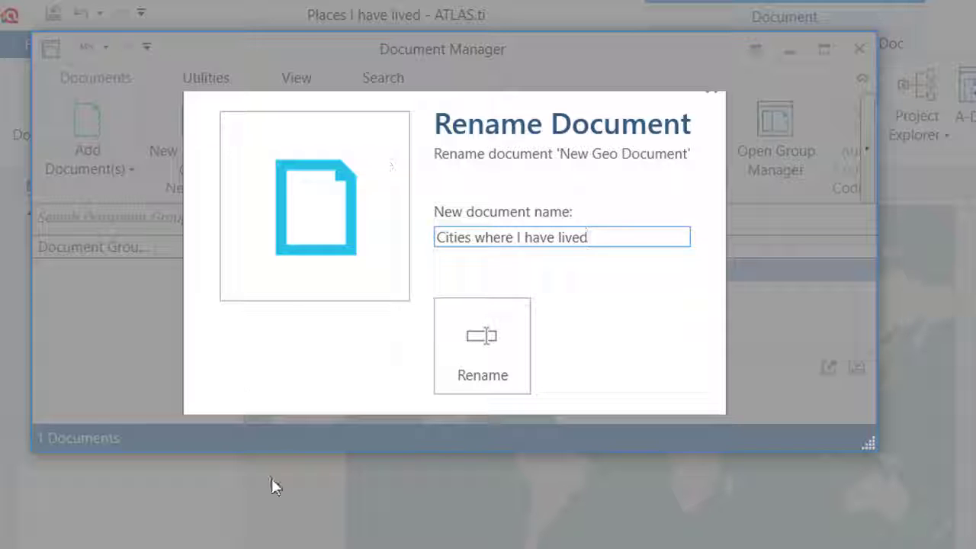
click(481, 344)
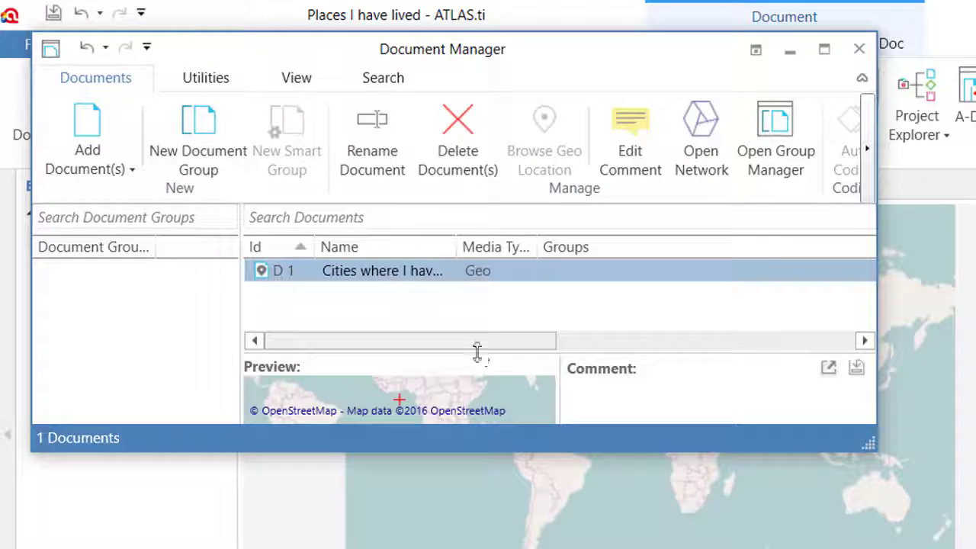
- Save the D1 comment 'Here I will identify and describe the cities where I have lived since 2000.'
drag(642, 447, 645, 538)
click(591, 461)
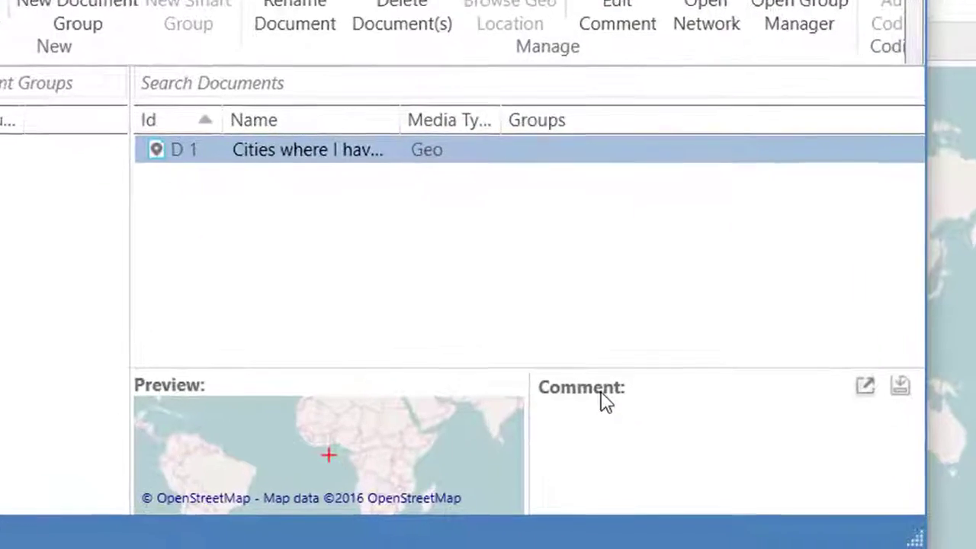
text(Here I w)
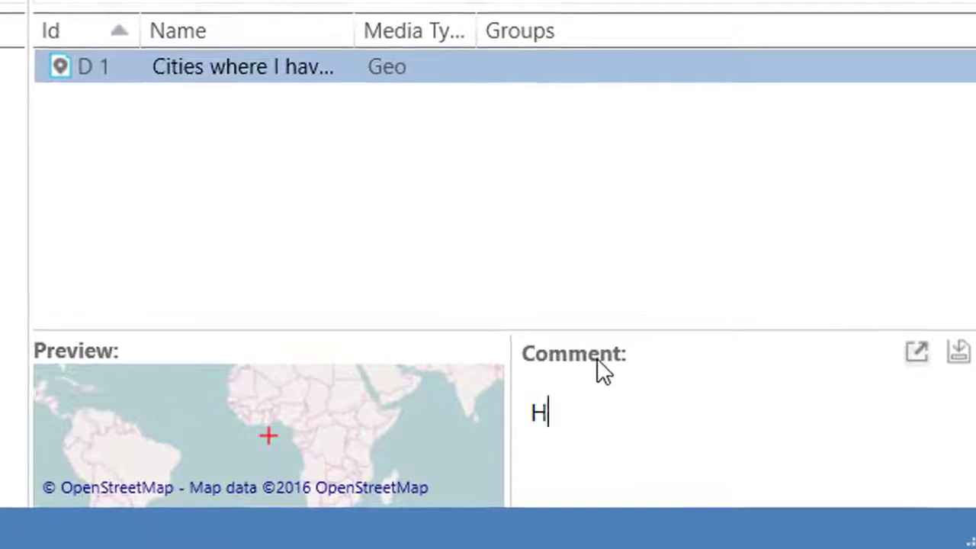
text(ill )
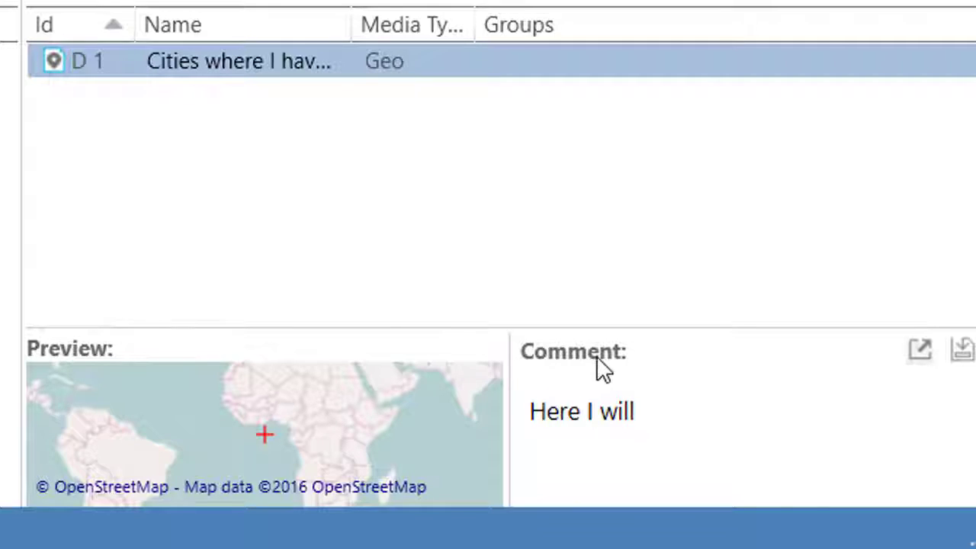
text(ide)
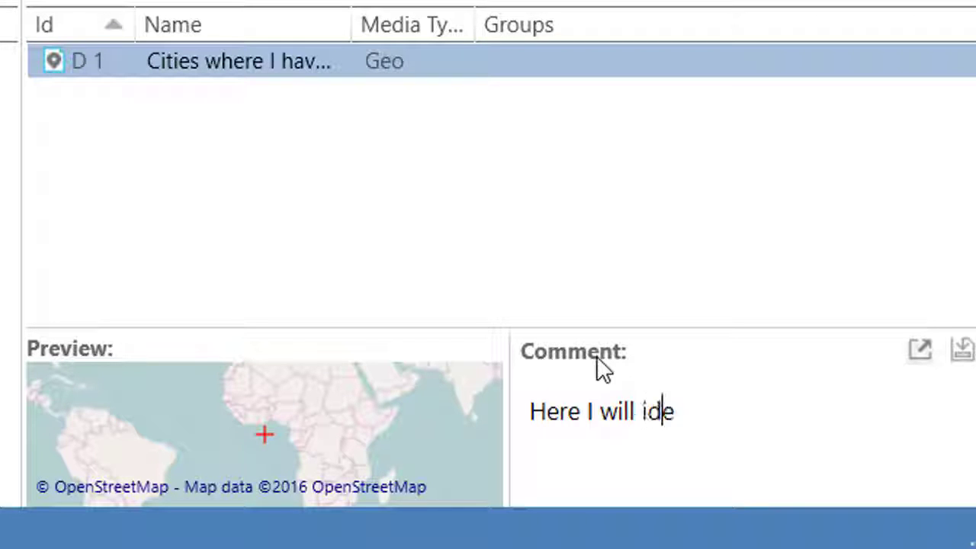
text(ntify and descri)
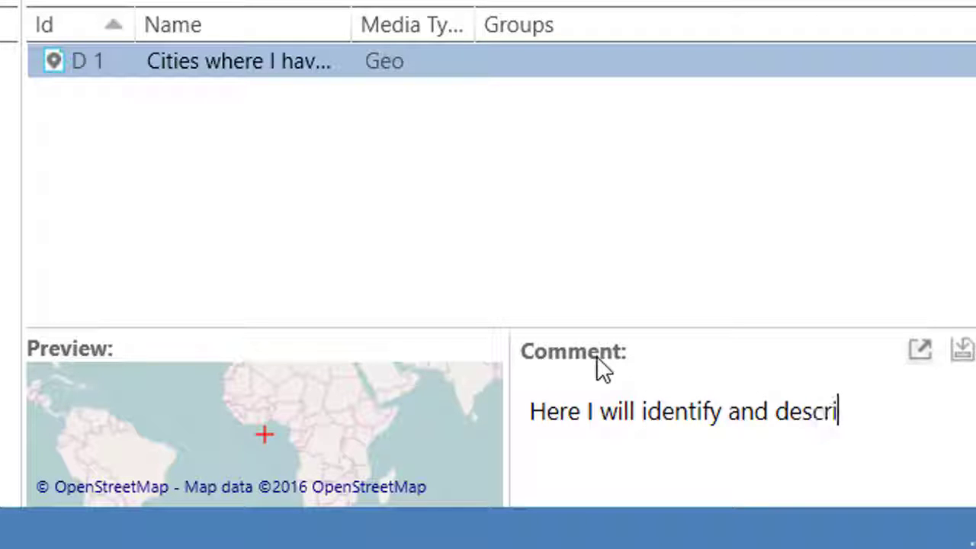
text(be the cities )
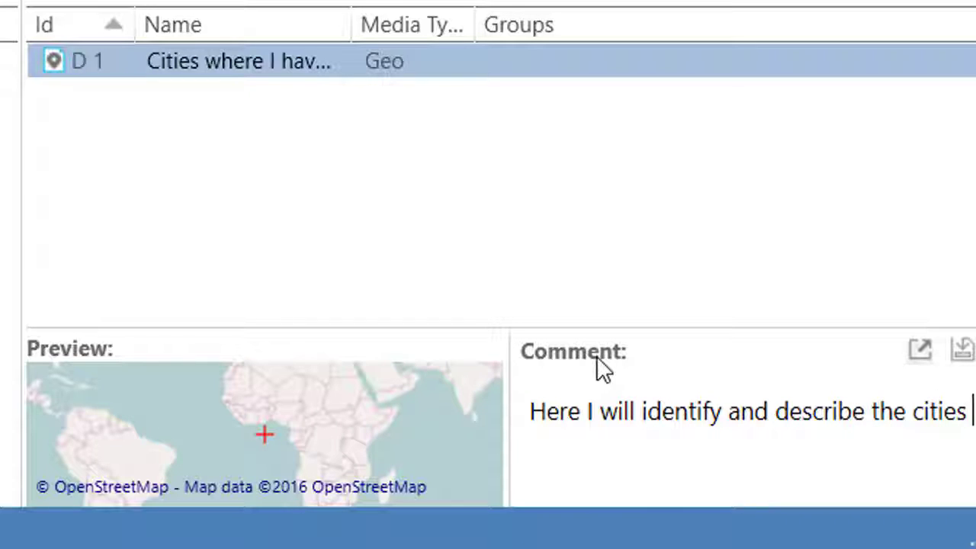
text(where I have liv)
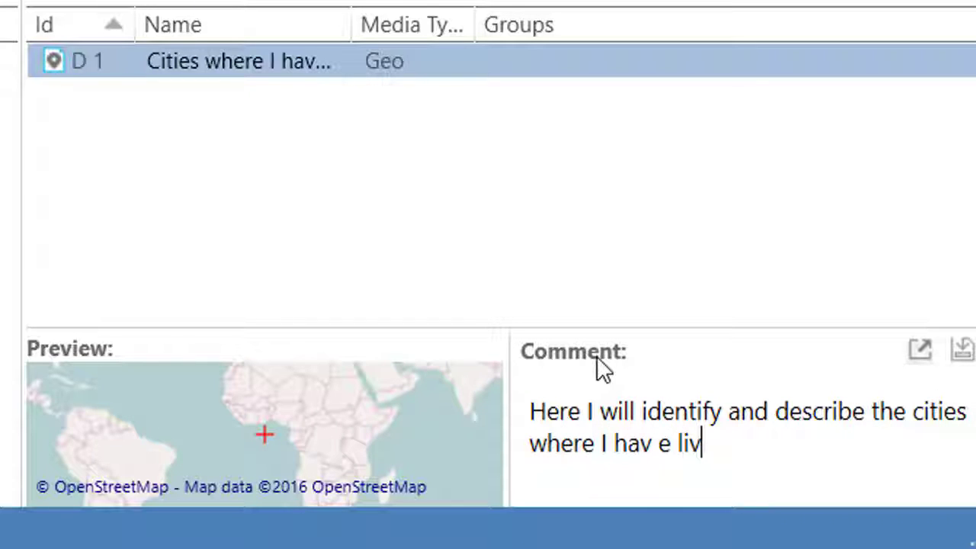
key(BackSpace)
key(BackSpace)
key(BackSpace)
key(BackSpace)
key(BackSpace)
text(e lived)
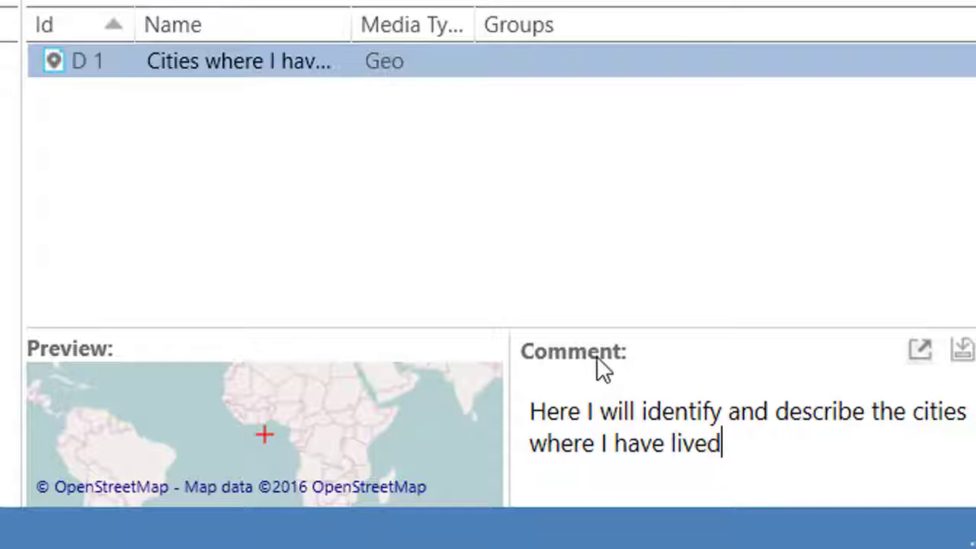
text( si)
key(BackSpace)
key(BackSpace)
text(since )
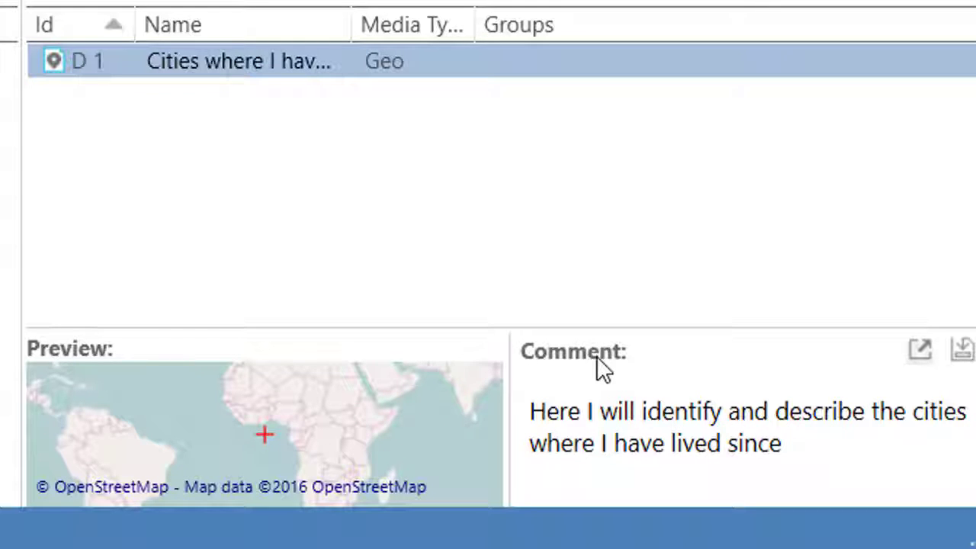
text(2000.)
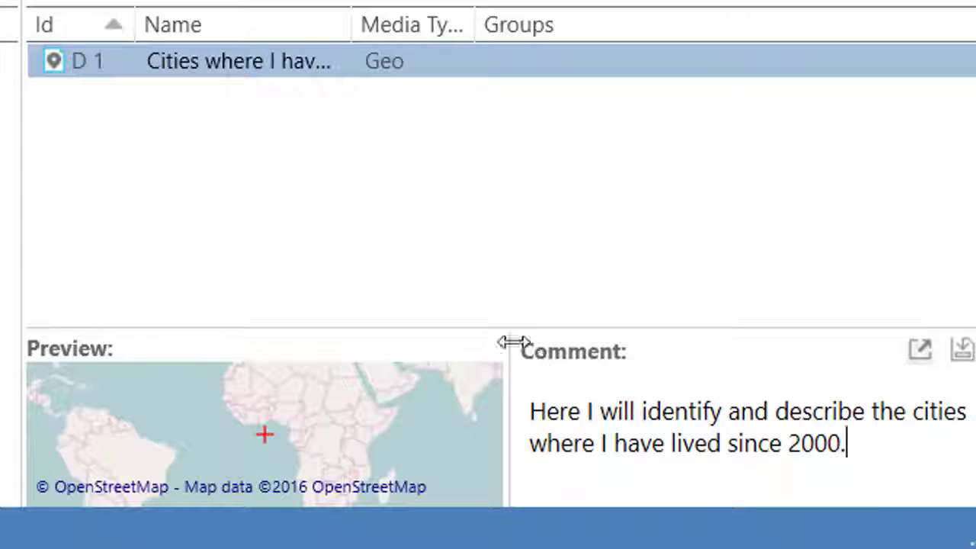
click(224, 143)
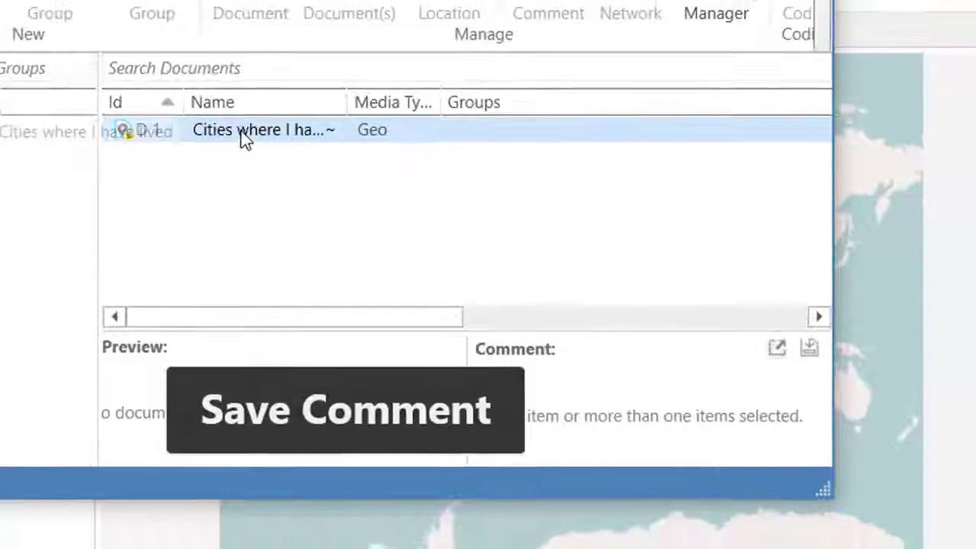
- Reselect D1, enlarge the preview and comment panes, and select the comment text
click(228, 111)
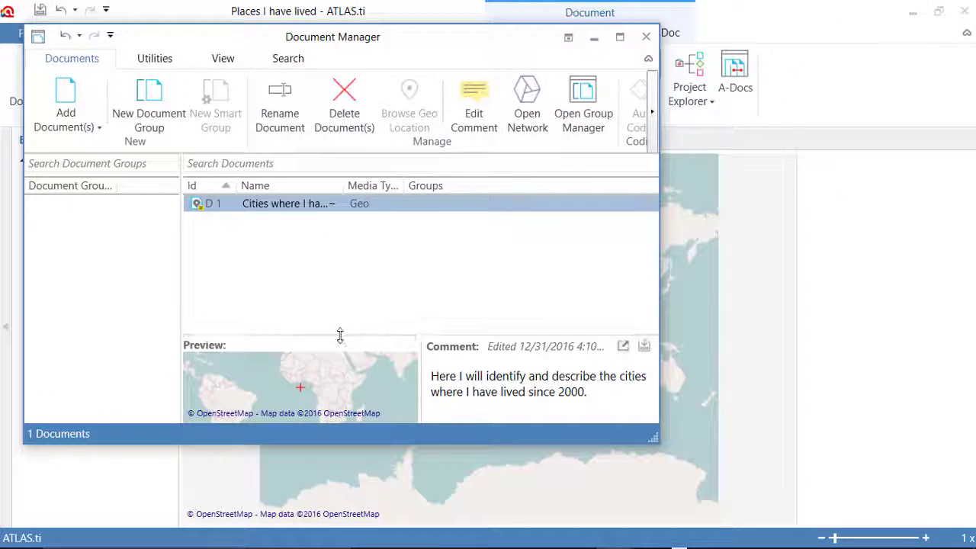
drag(340, 335, 340, 266)
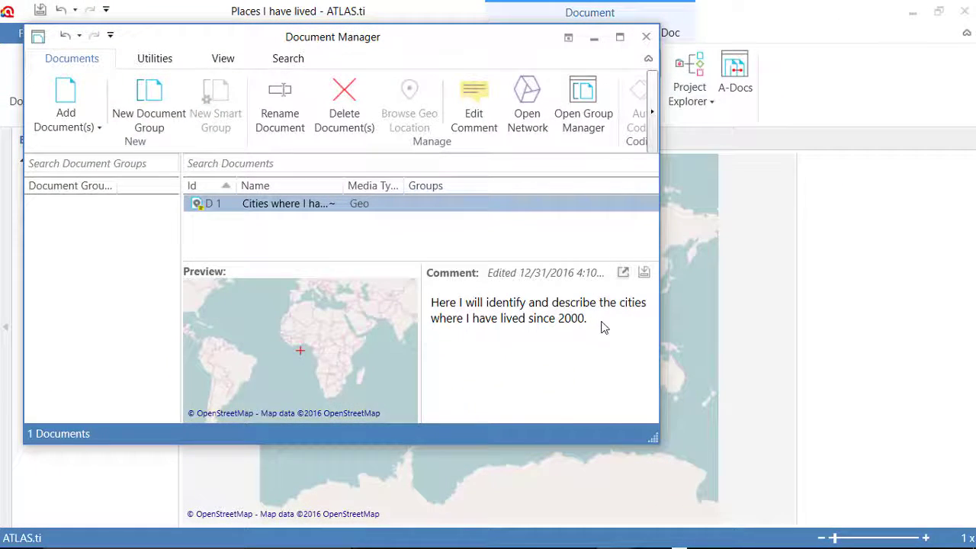
drag(599, 326, 405, 308)
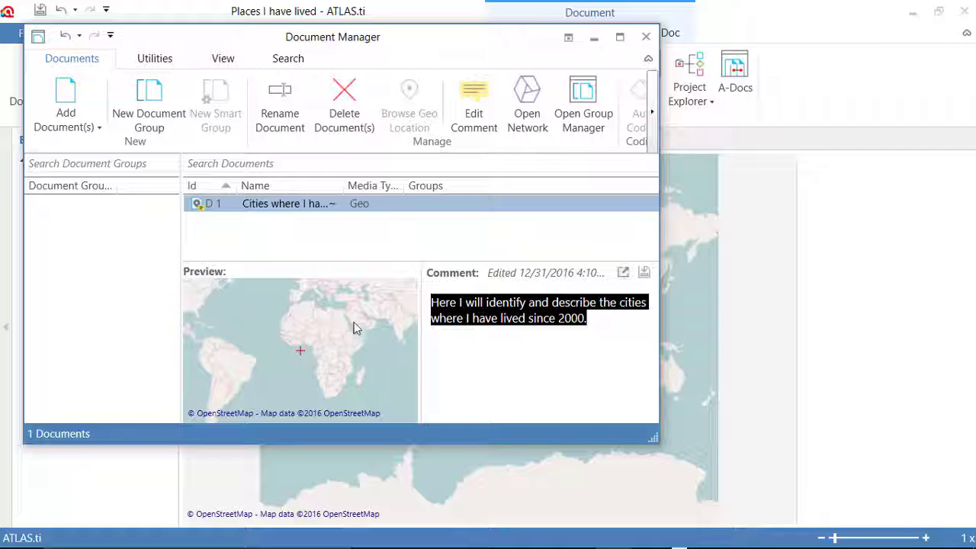
- Close the Document Manager to return to the D1 map
click(645, 37)
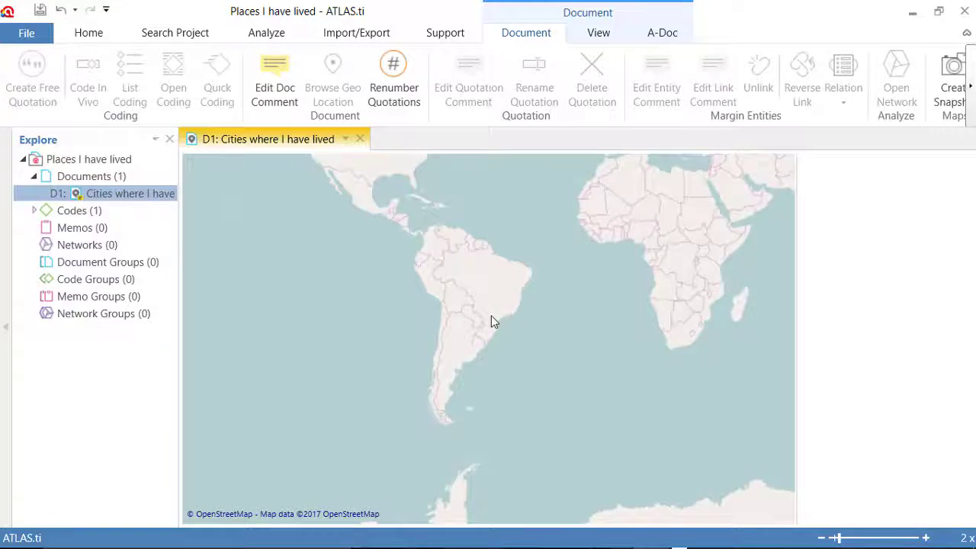
- Zoom and pan the map to Rio's Jardim Botânico, Lagoa shore and Hospital da Lagoa
scroll(491, 321, up, 2)
scroll(491, 320, up, 1)
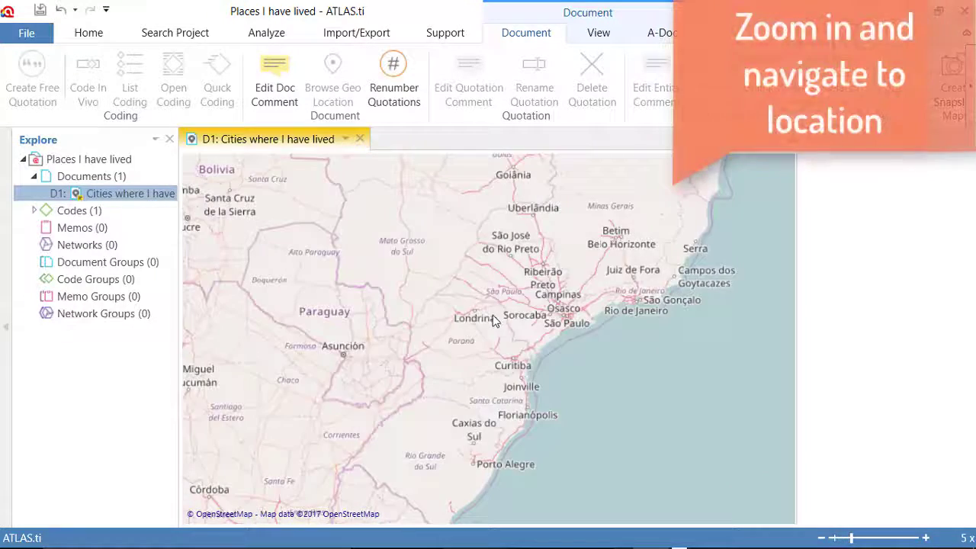
scroll(609, 319, up, 2)
drag(609, 319, 474, 349)
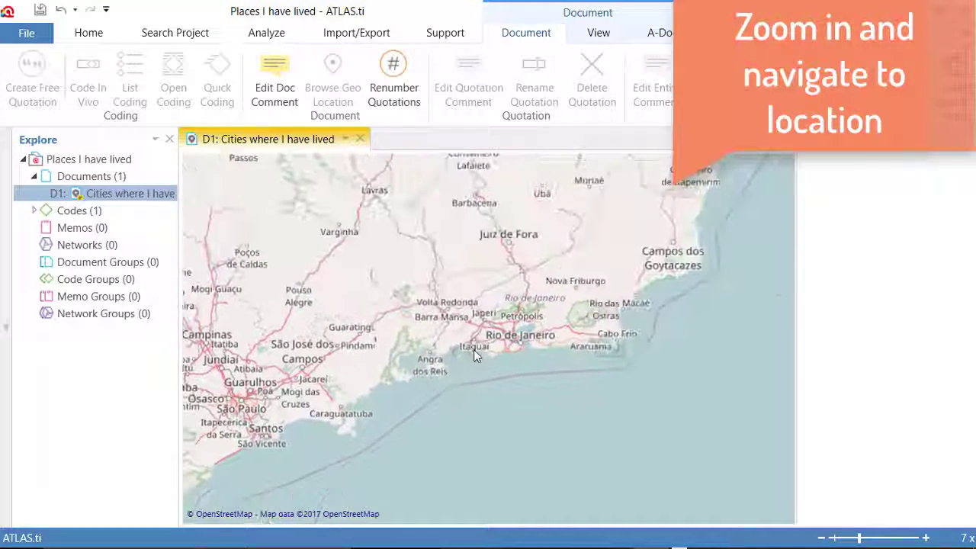
scroll(497, 336, up, 2)
drag(536, 357, 475, 296)
scroll(474, 295, up, 1)
scroll(484, 330, up, 1)
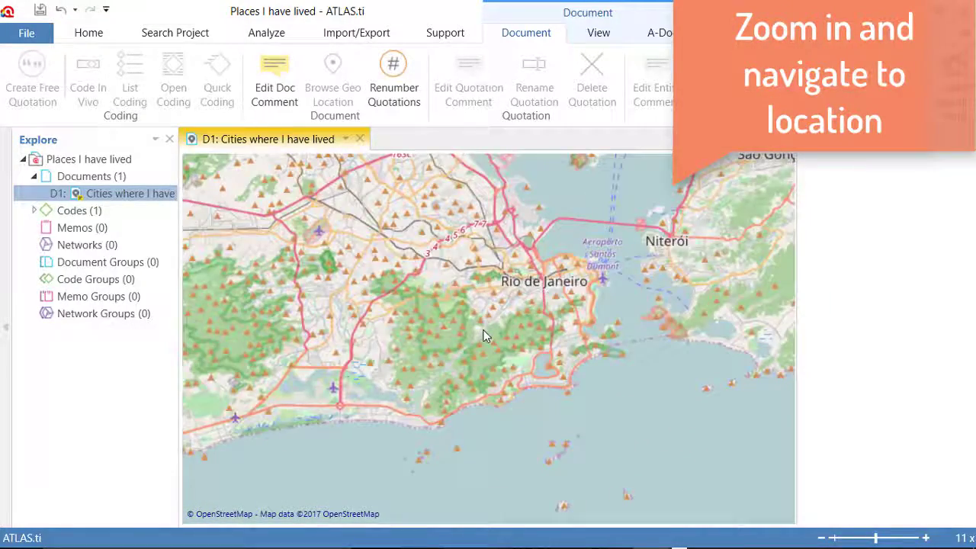
scroll(483, 331, up, 1)
drag(561, 355, 493, 273)
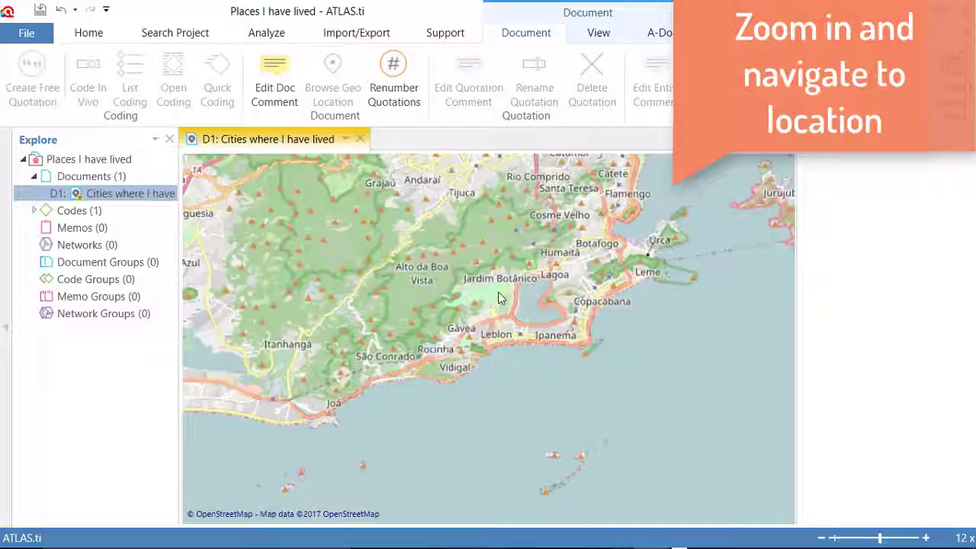
scroll(499, 298, up, 1)
scroll(518, 299, up, 1)
drag(562, 283, 517, 305)
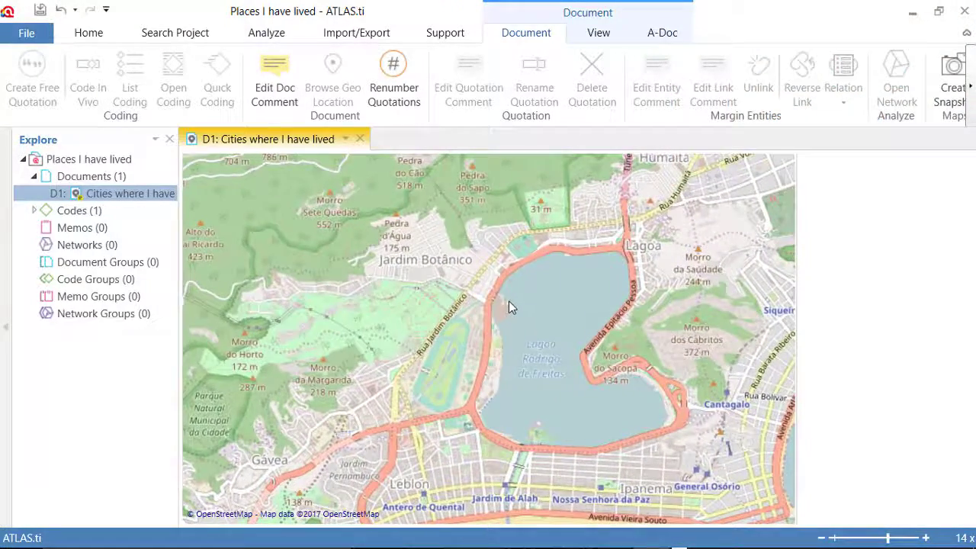
scroll(508, 305, up, 1)
drag(436, 281, 492, 346)
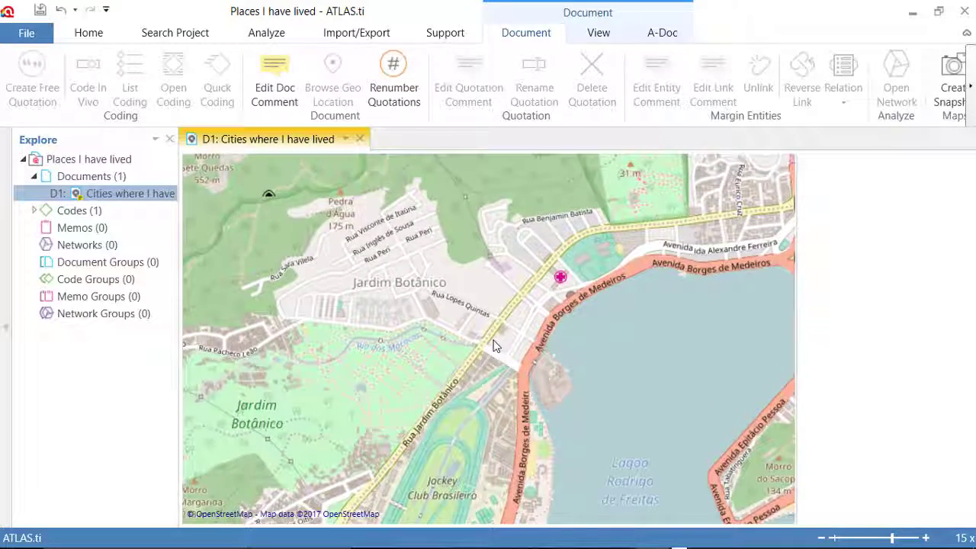
scroll(493, 346, up, 1)
drag(500, 289, 509, 450)
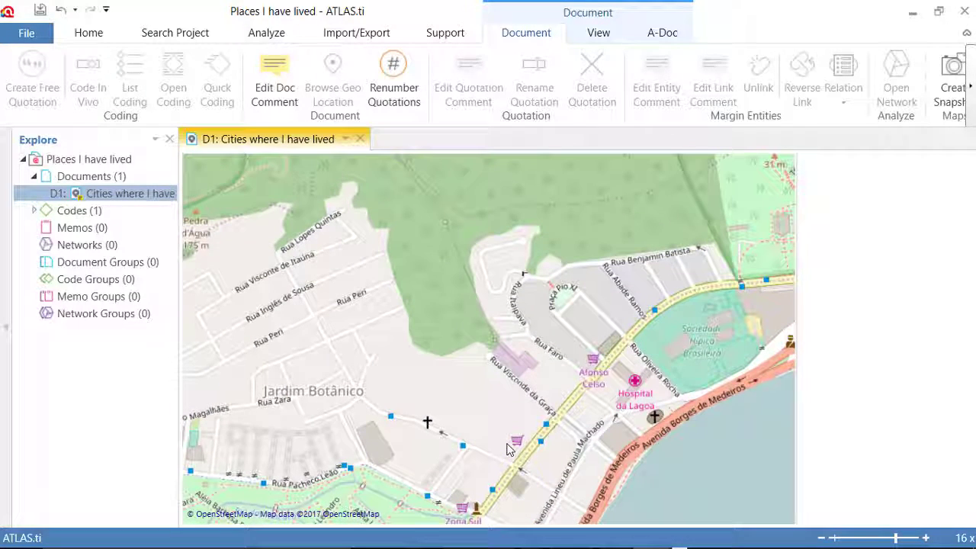
click(559, 279)
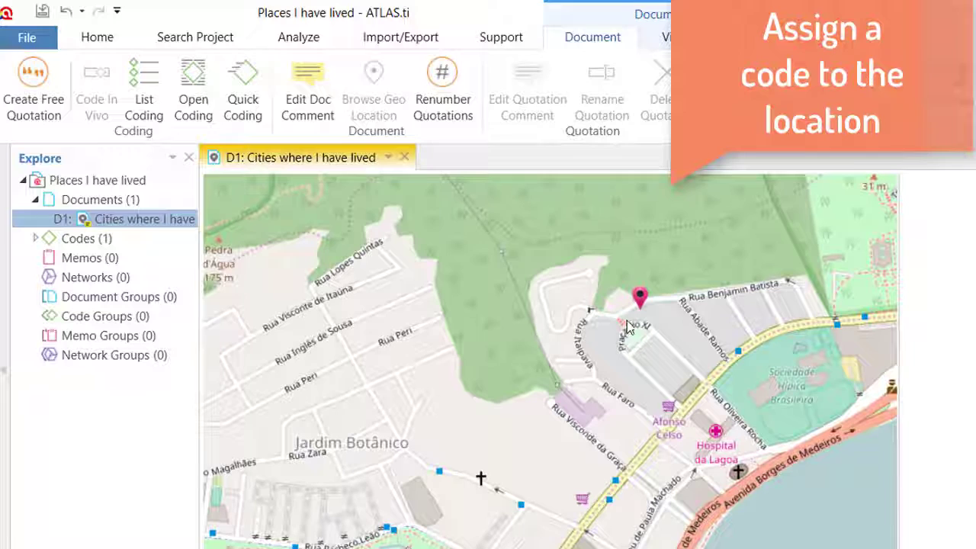
click(37, 240)
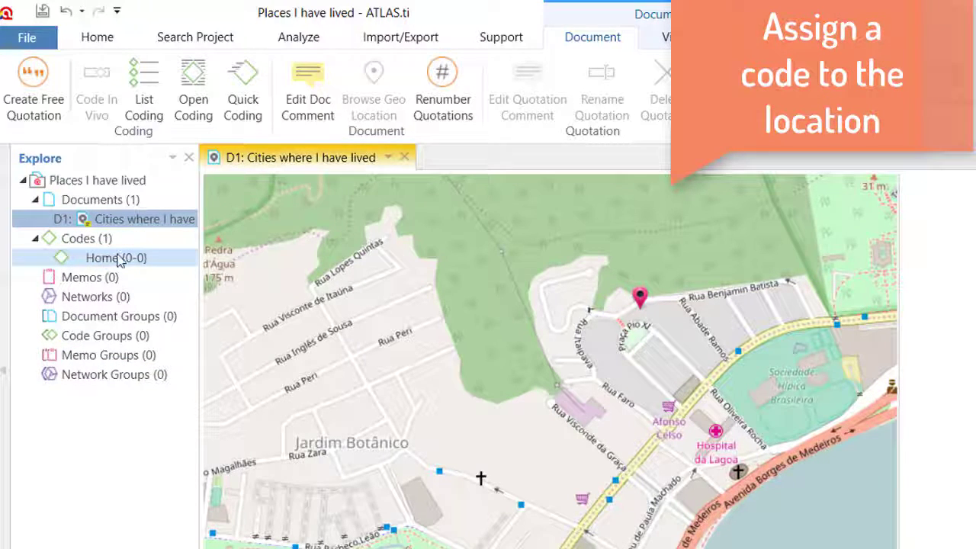
drag(98, 263, 643, 304)
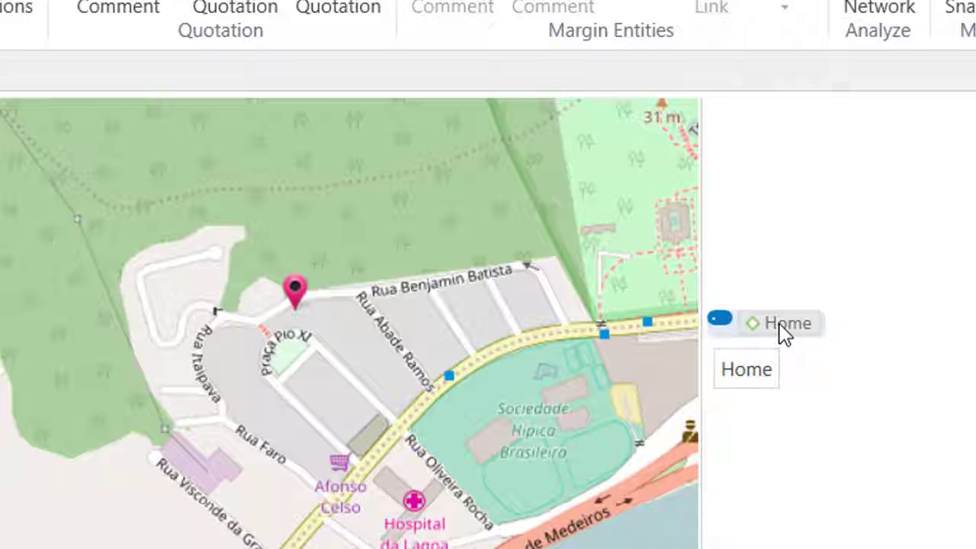
click(779, 323)
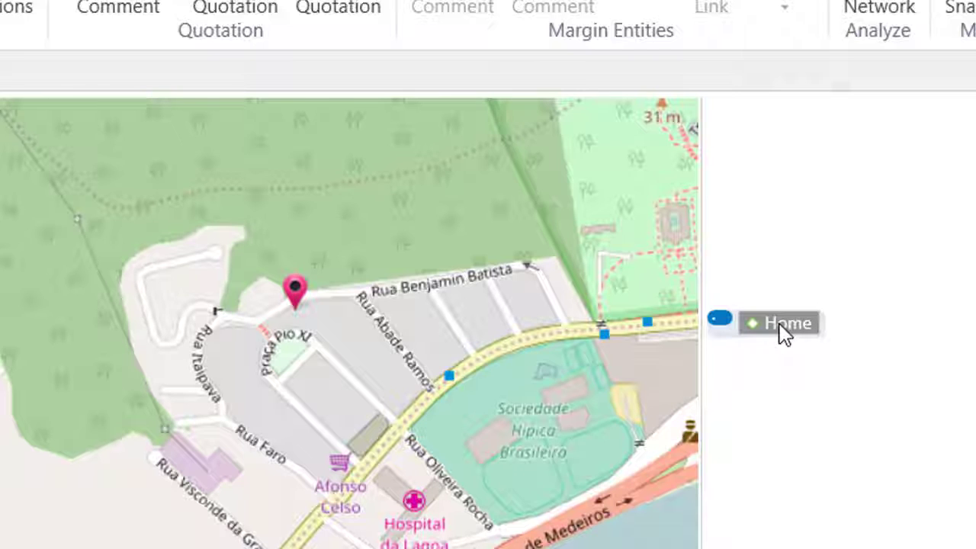
- Write the comment 'This is where I lived wonderful years...' for quotation 1:7
right_click(719, 323)
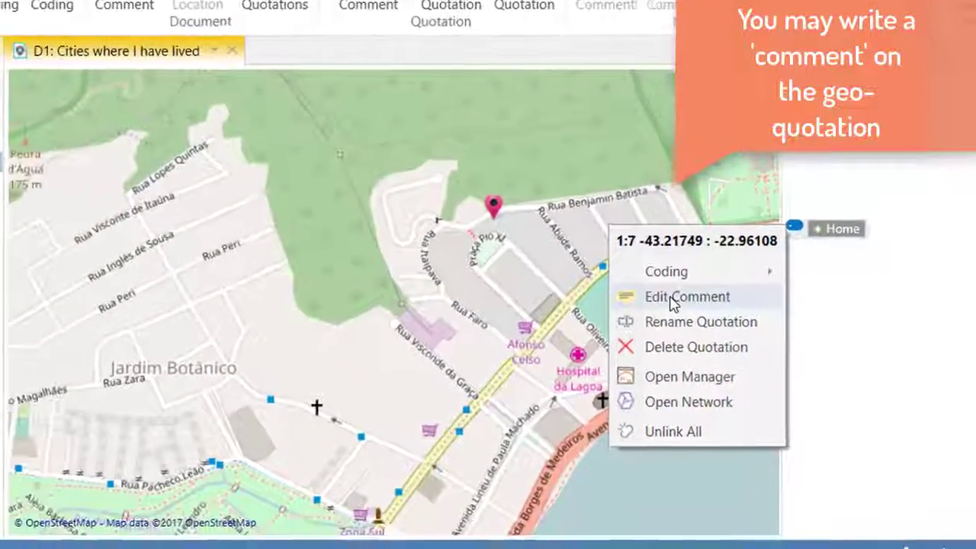
click(623, 363)
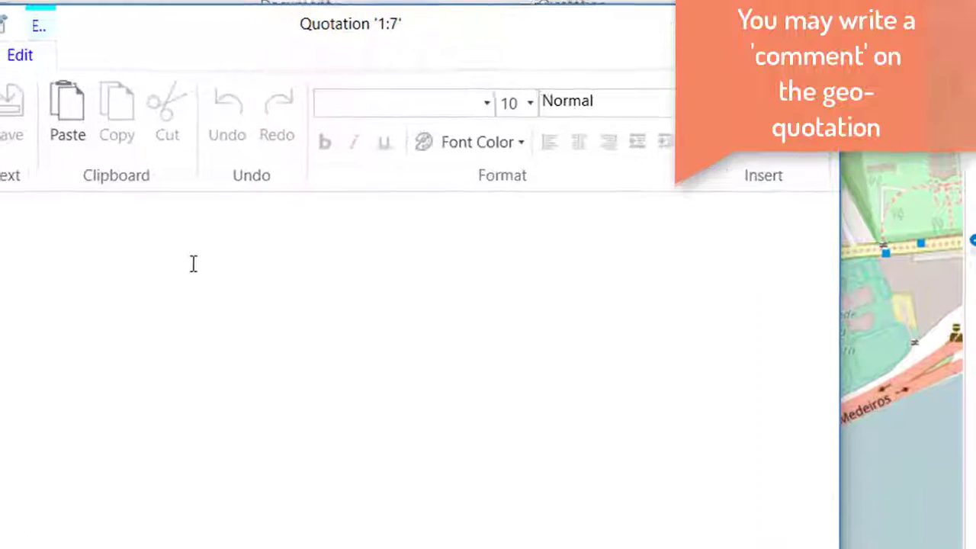
text(Th)
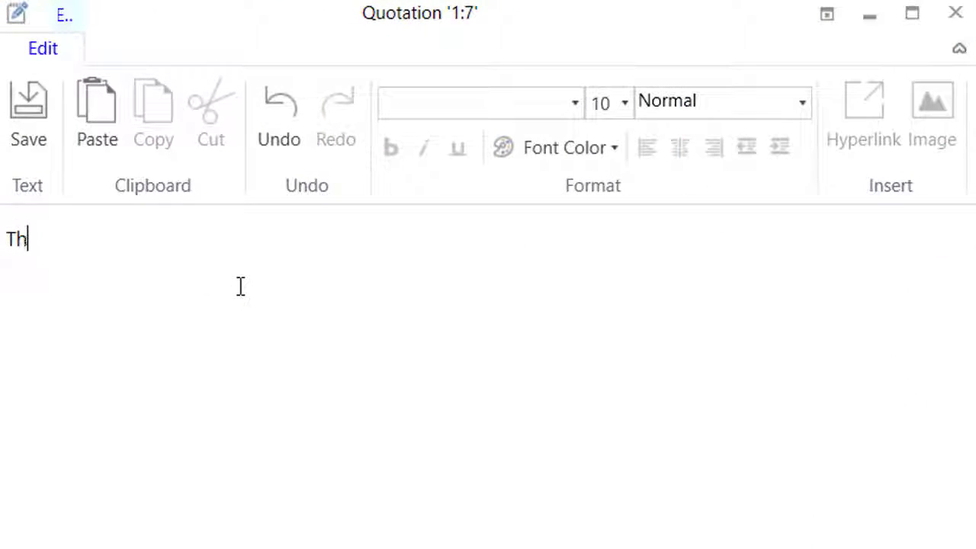
text(is is where I liv)
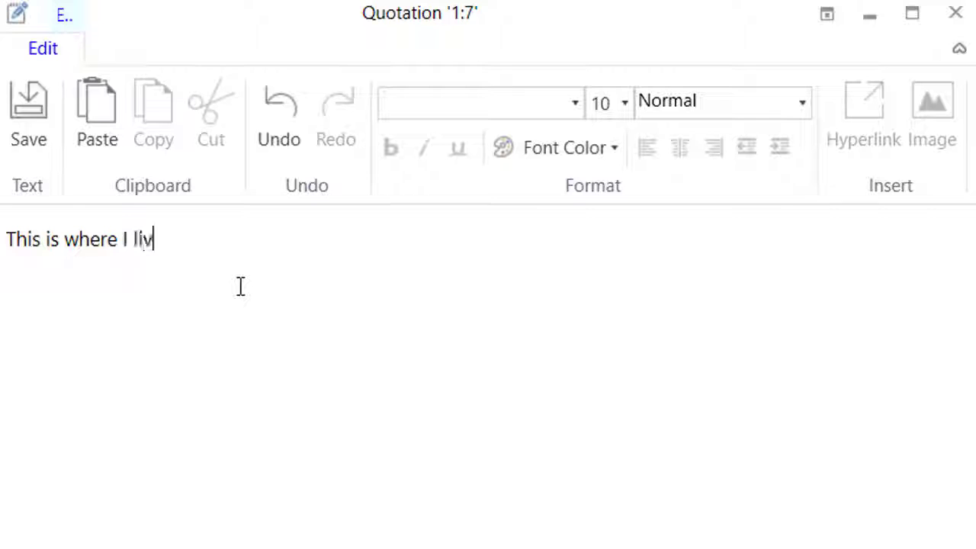
text(ed wonderfu)
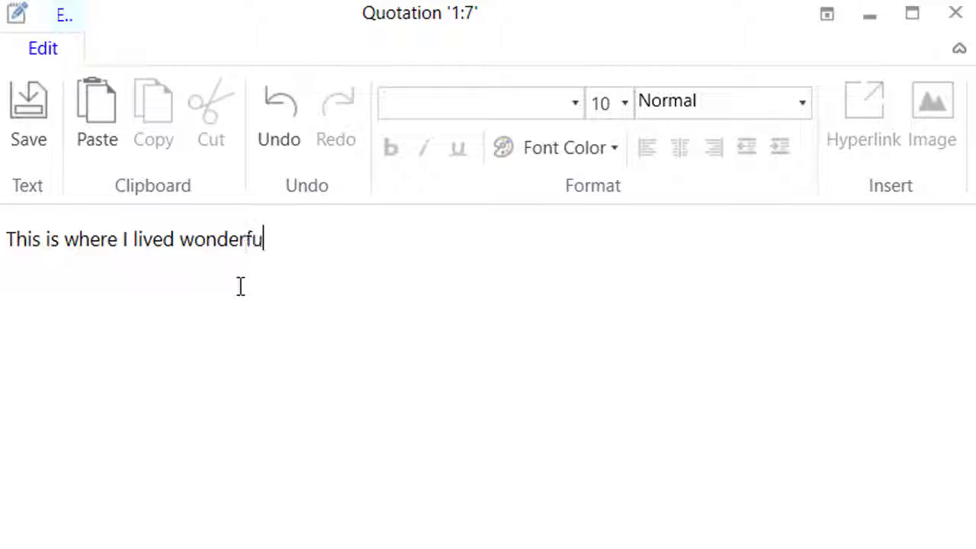
text(l years...)
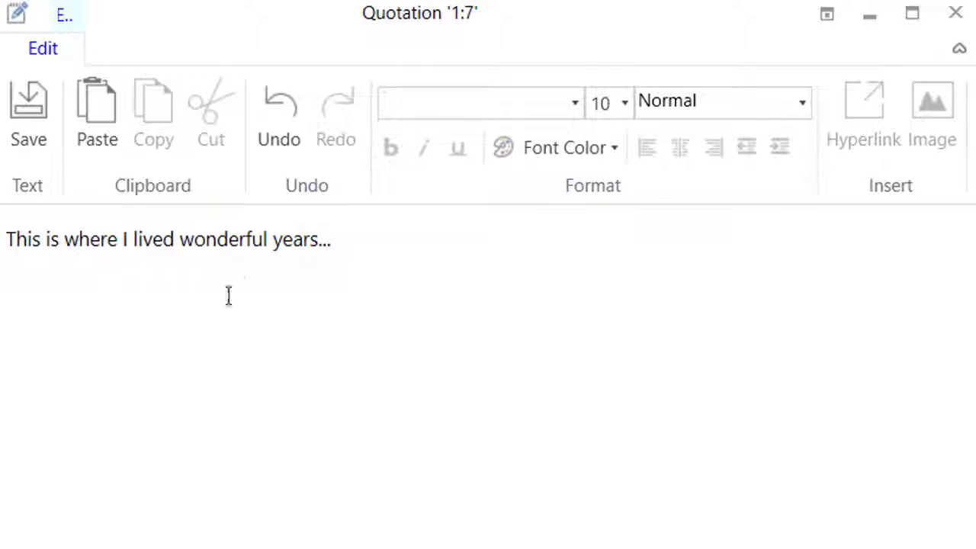
key(Return)
- Embed the Rio photo beneath the comment text and save the comment
click(930, 107)
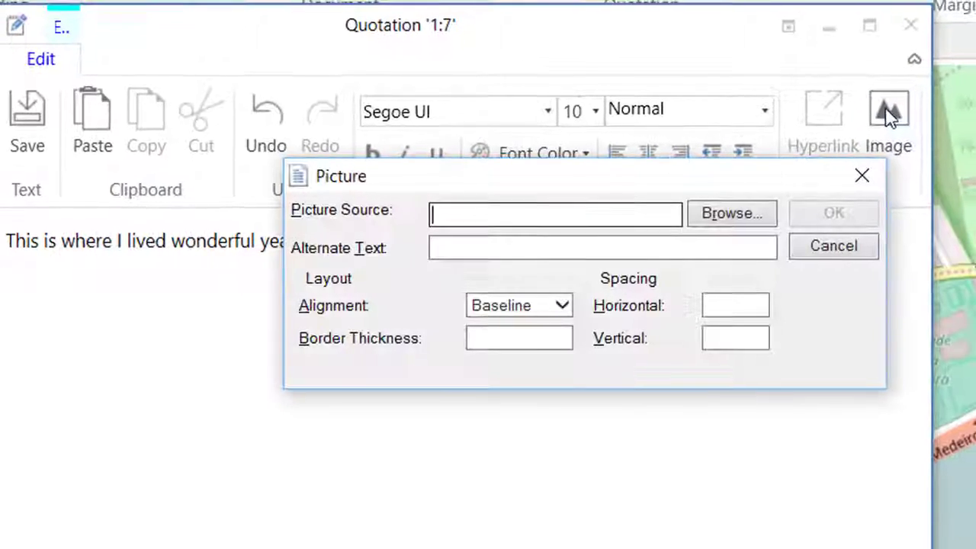
click(732, 216)
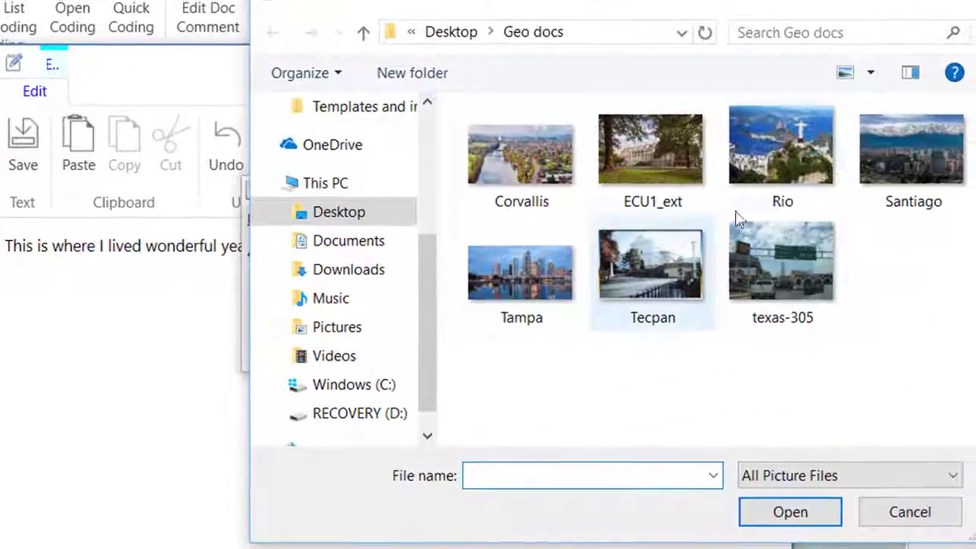
click(800, 158)
double_click(761, 162)
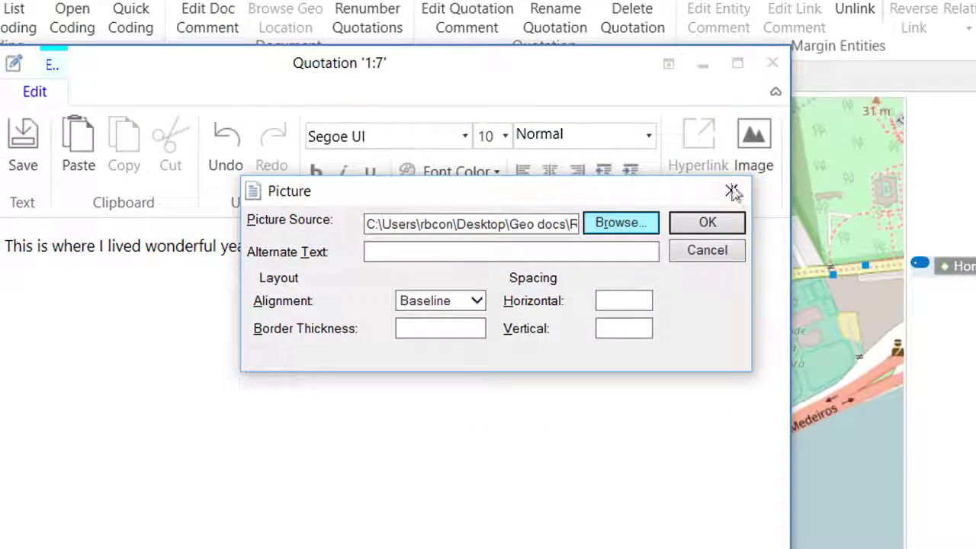
click(679, 233)
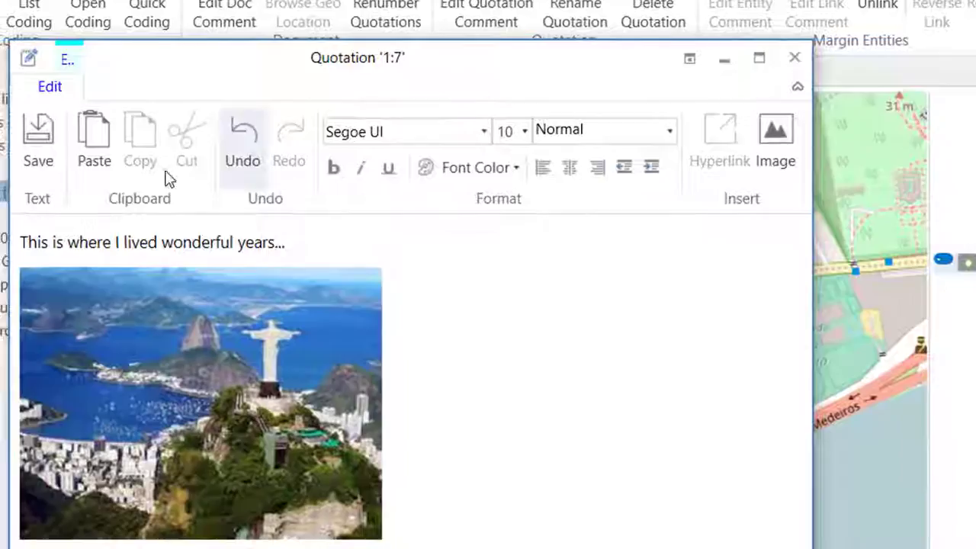
click(25, 141)
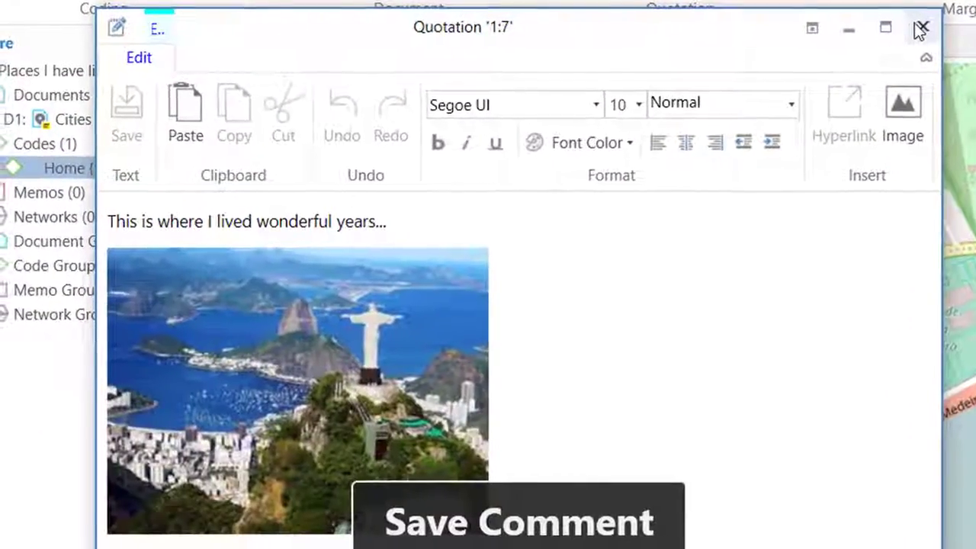
- Close the comment editor and move the map to central Santiago, Chile
click(902, 32)
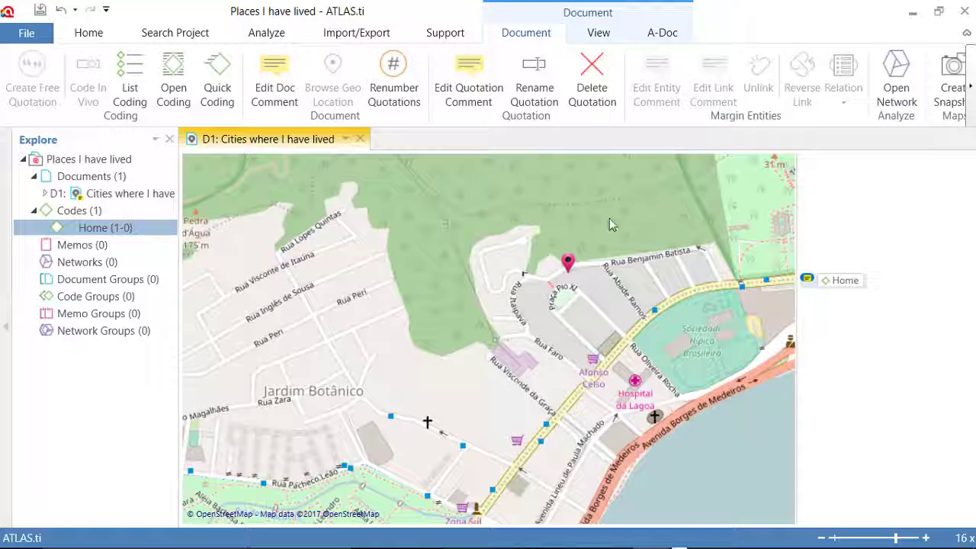
scroll(565, 323, down, 6)
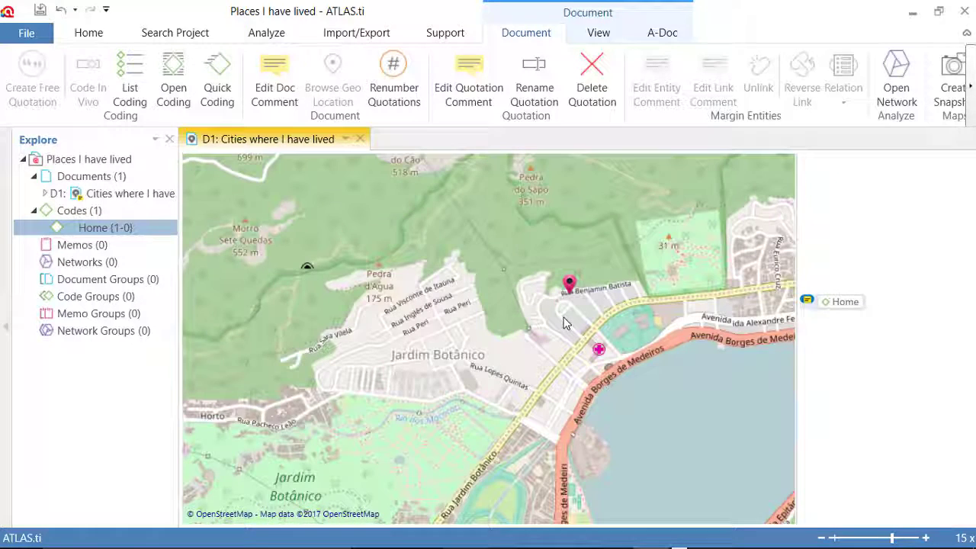
scroll(565, 321, down, 5)
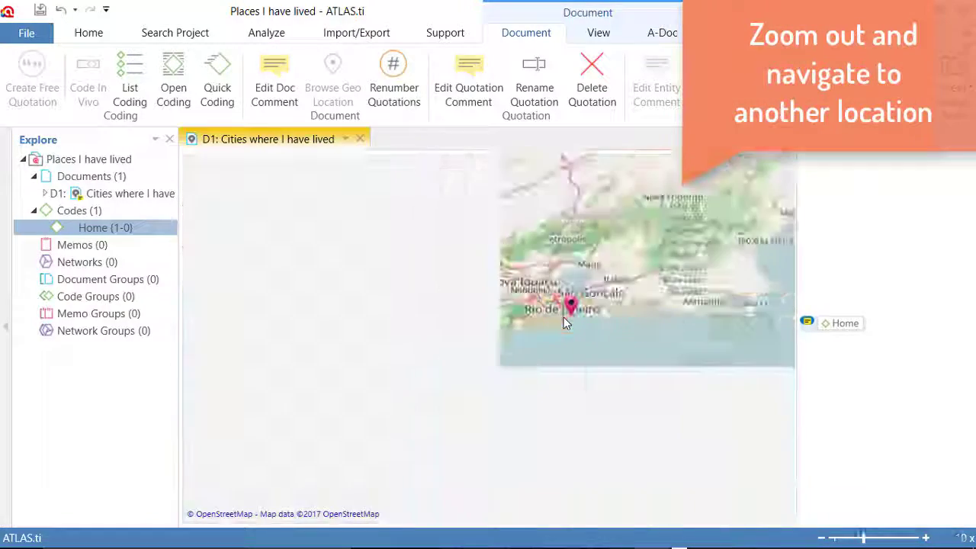
scroll(565, 323, down, 2)
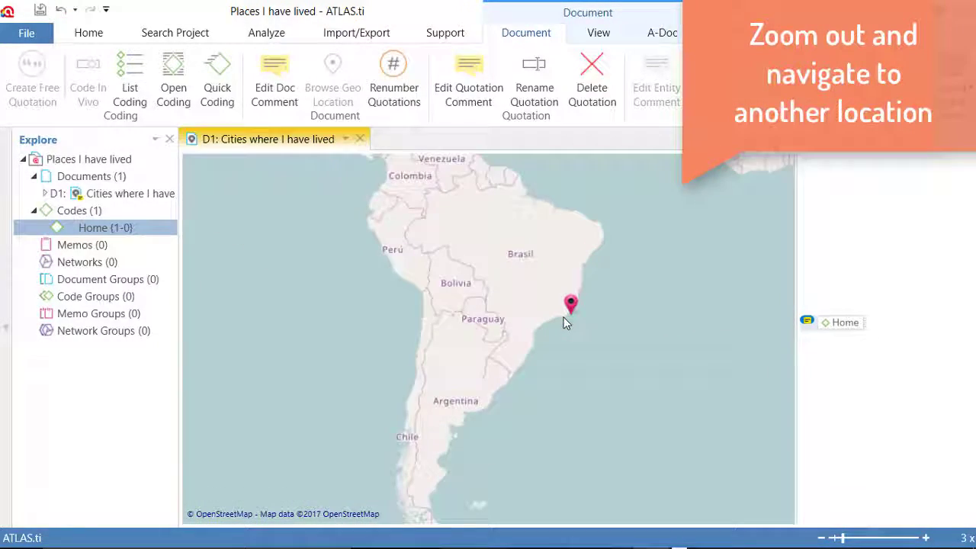
drag(437, 394, 389, 283)
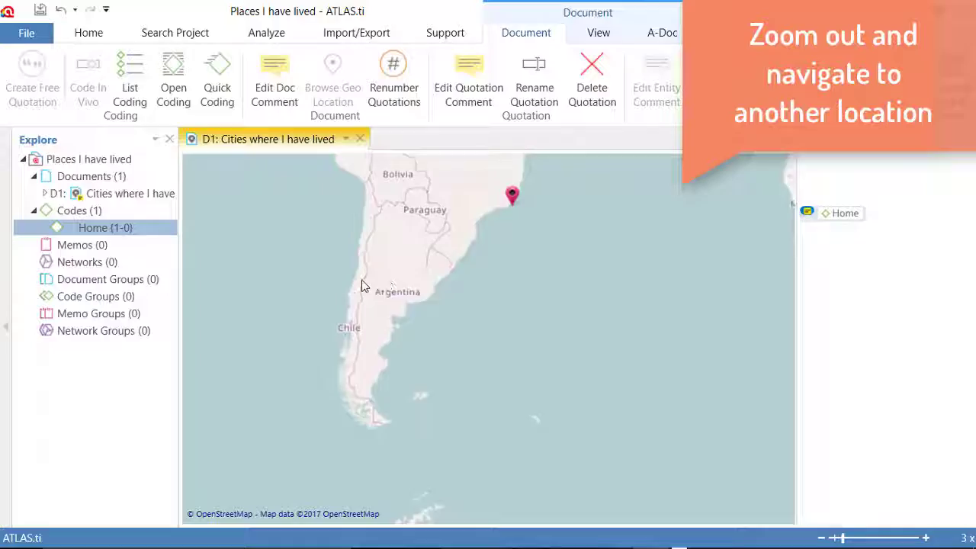
scroll(362, 286, up, 1)
scroll(363, 280, up, 3)
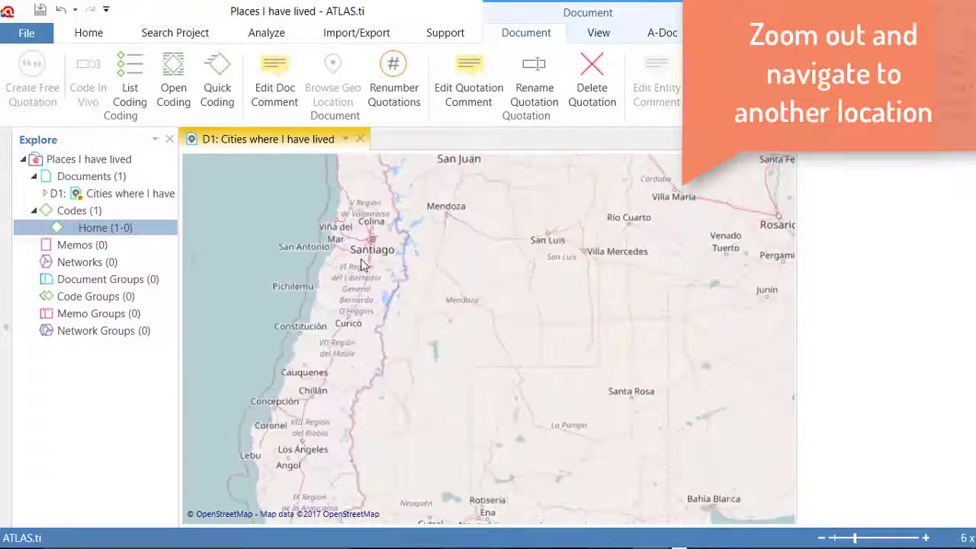
scroll(366, 271, up, 5)
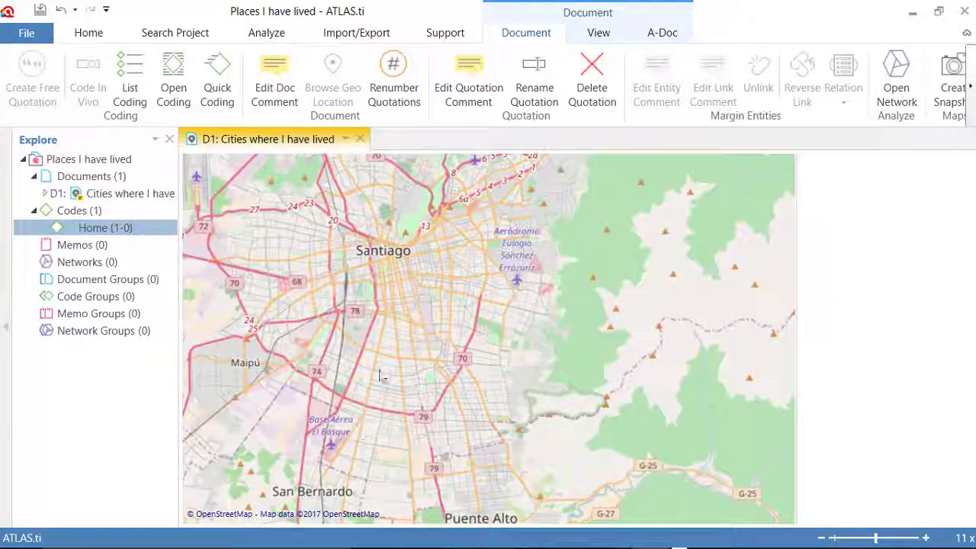
drag(399, 309, 427, 482)
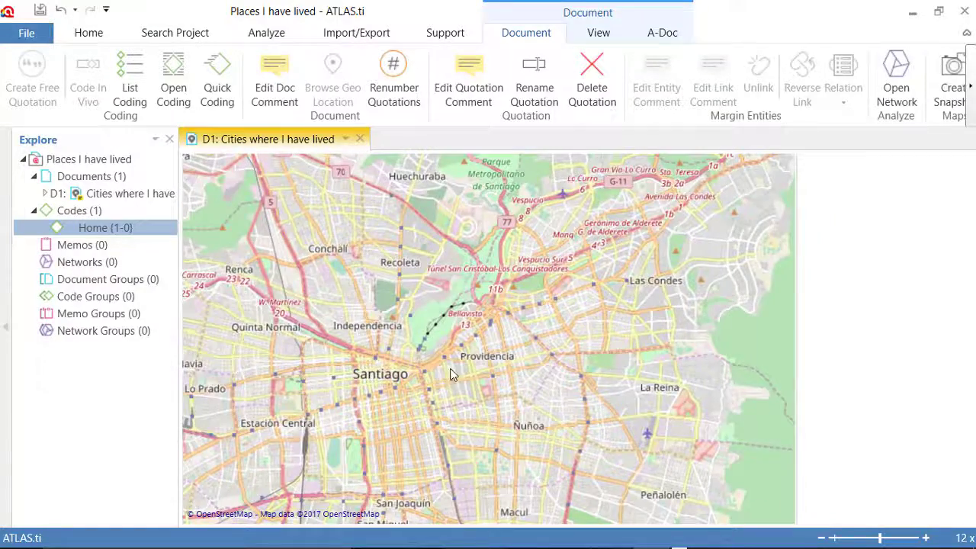
- Pin a location on Avenida Ricardo Lyon in Providencia and code it Home
scroll(449, 374, up, 2)
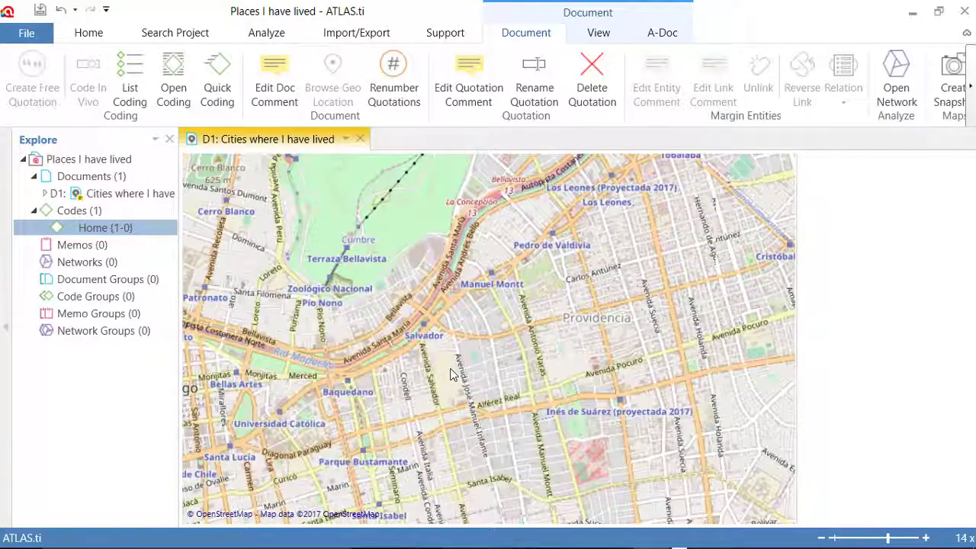
scroll(450, 373, up, 1)
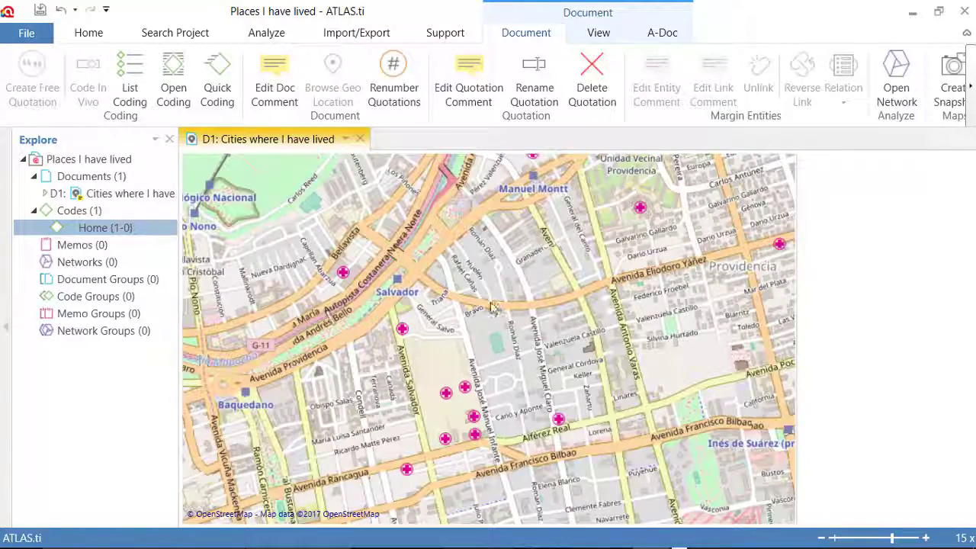
drag(510, 276, 311, 364)
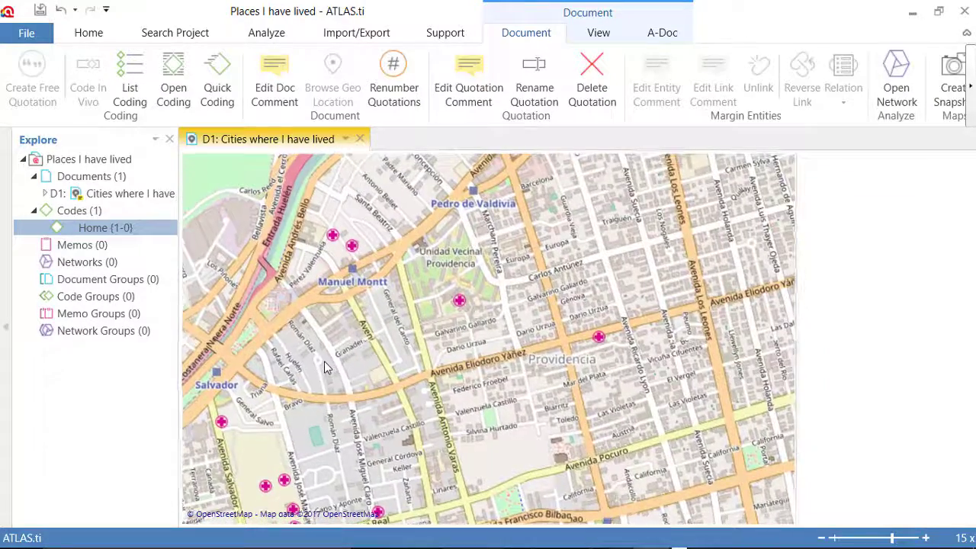
scroll(439, 270, up, 1)
drag(460, 258, 388, 407)
click(398, 243)
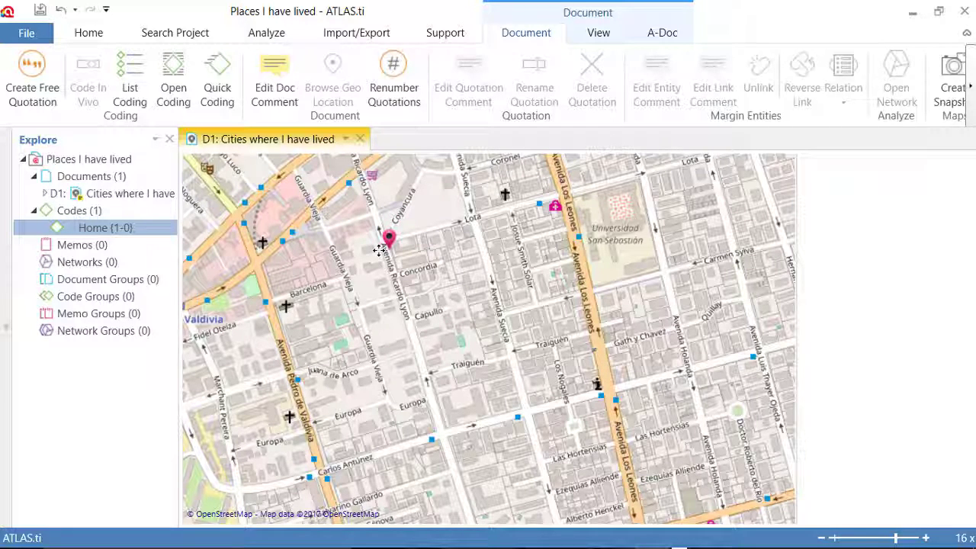
drag(96, 228, 413, 272)
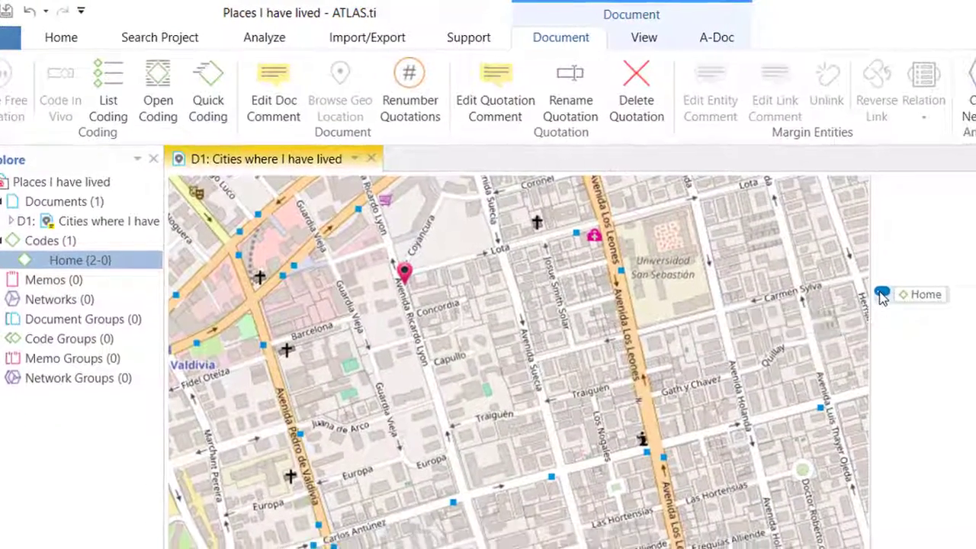
- Write 'I also lived in Santiago, Chile.' in quotation 1:8's comment, starting a new line below
right_click(894, 298)
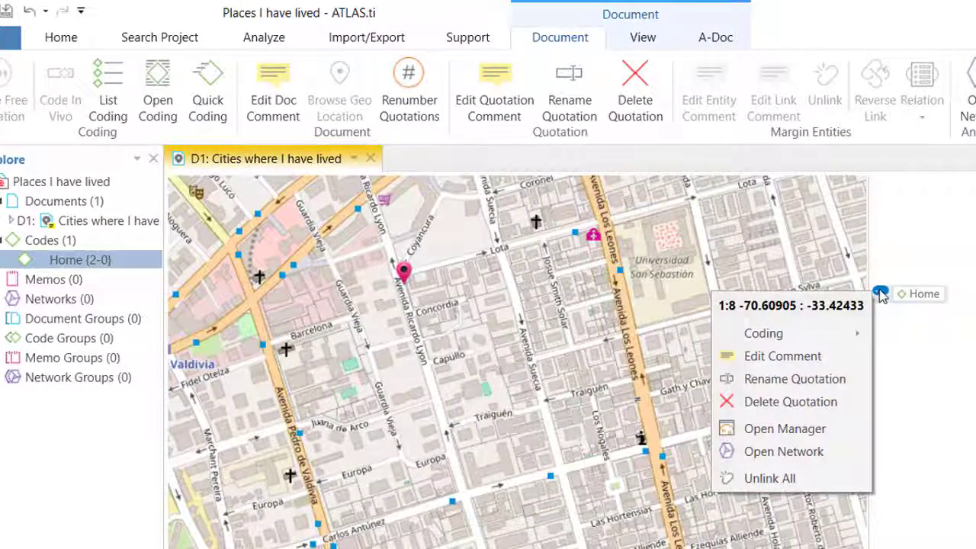
click(793, 356)
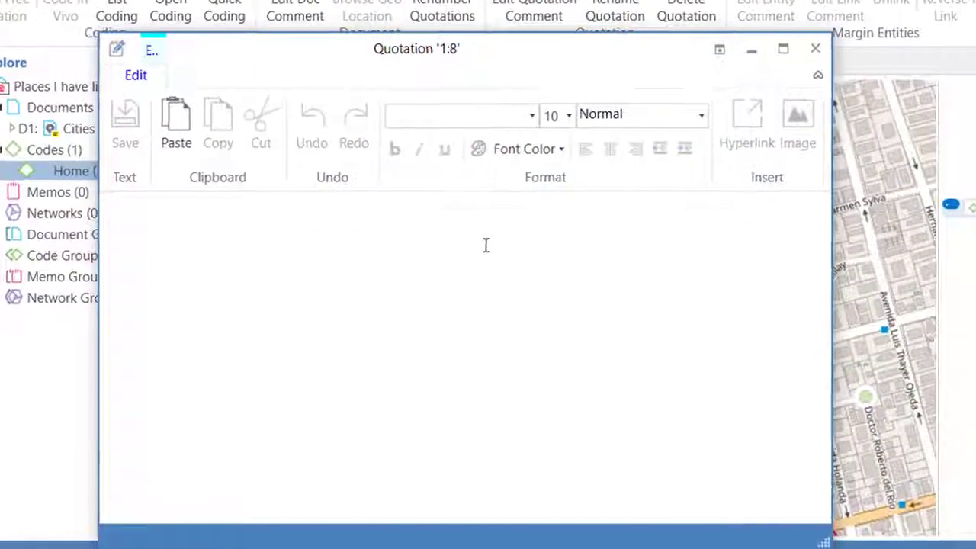
text(I)
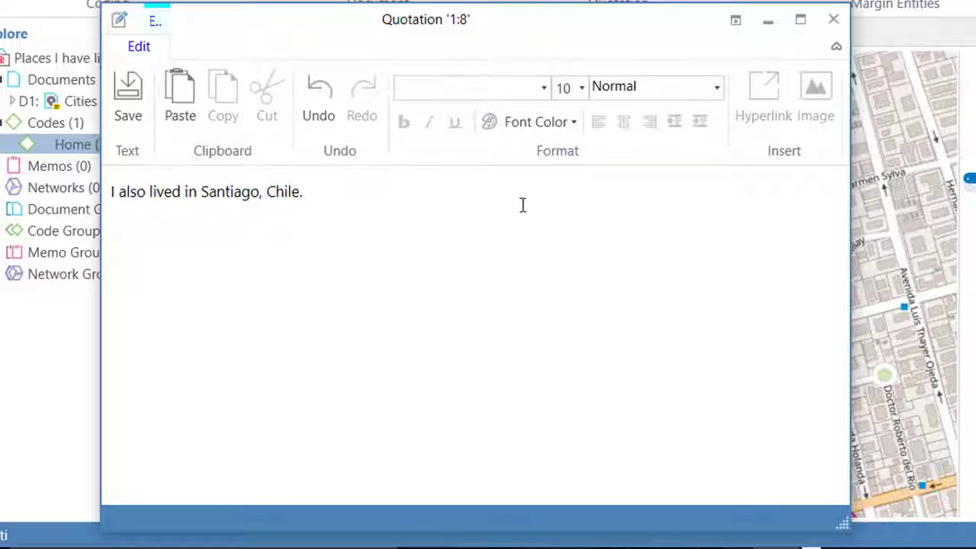
click(124, 233)
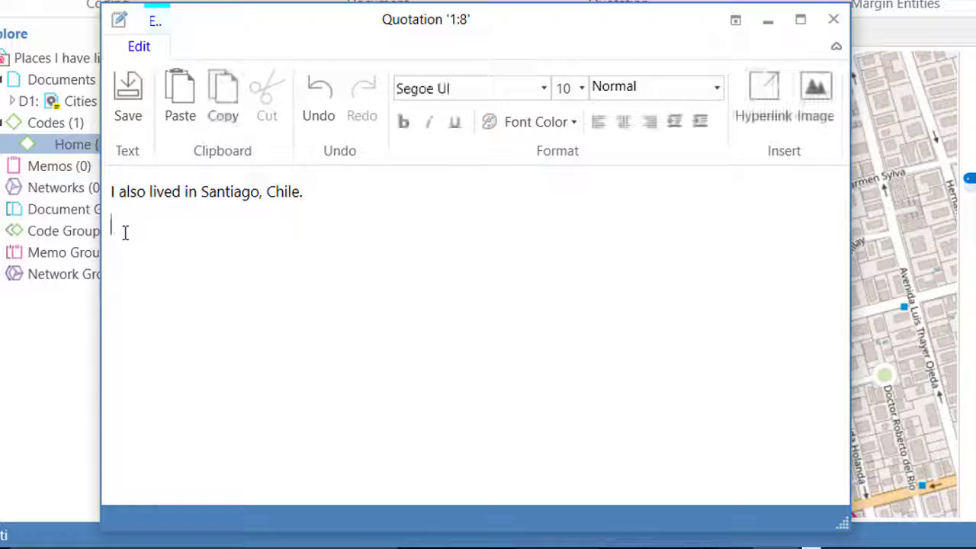
- Insert the Santiago picture into the comment, then save and close it
click(816, 90)
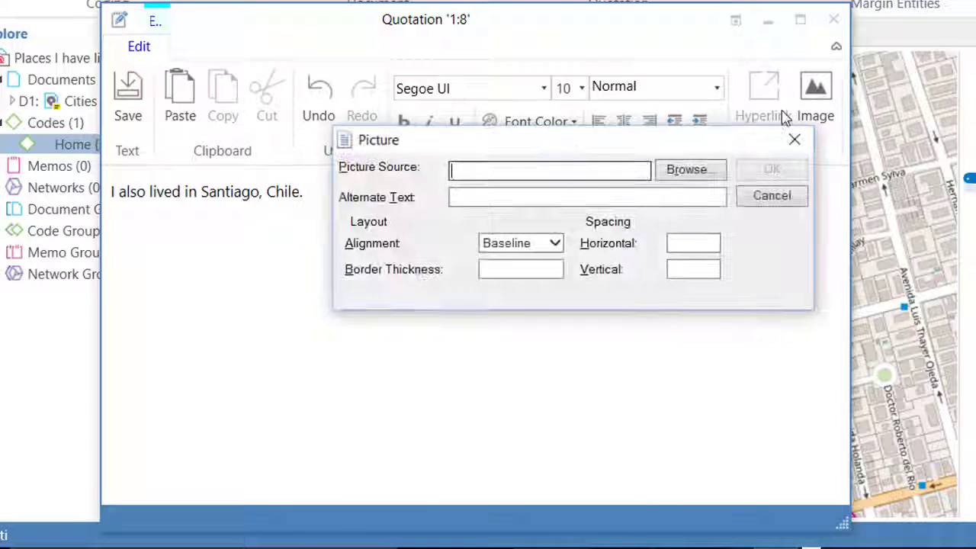
click(689, 171)
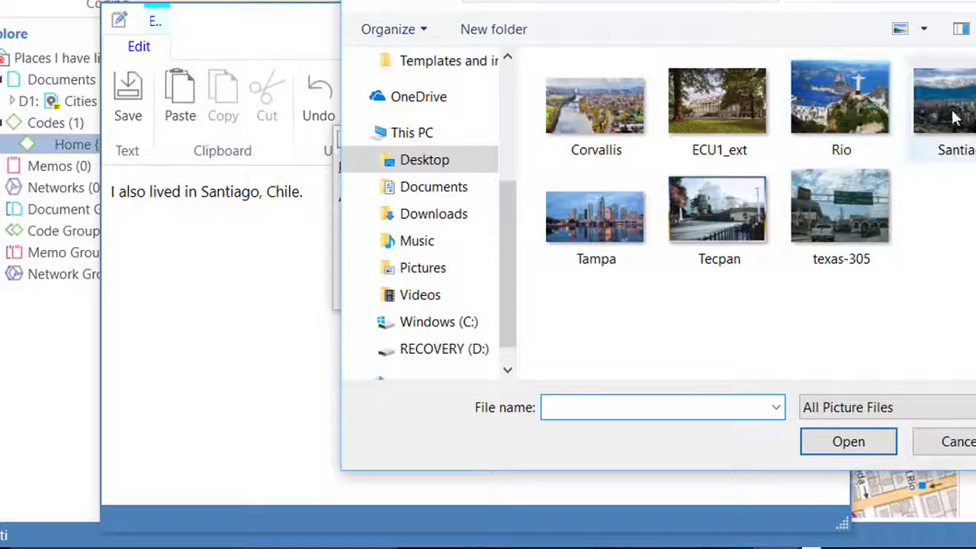
click(944, 103)
click(848, 442)
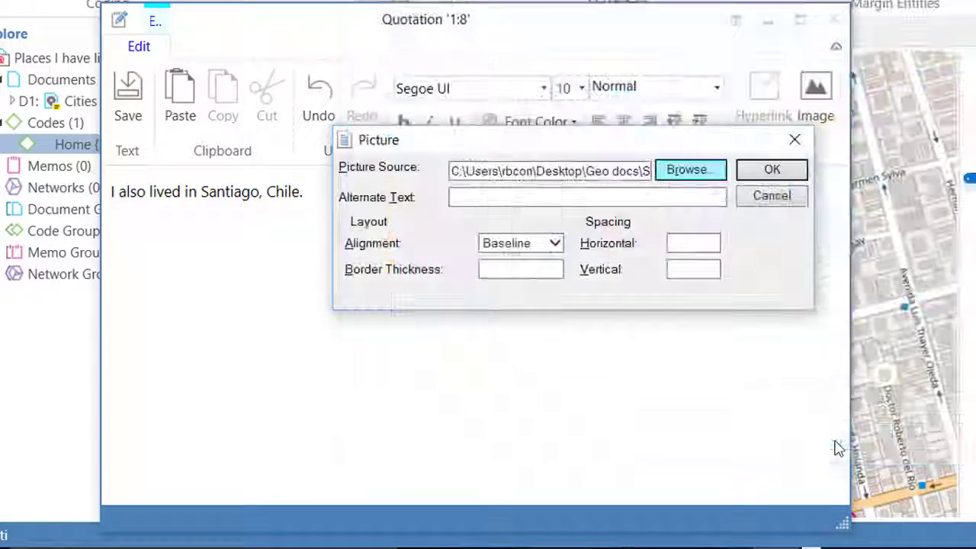
click(772, 170)
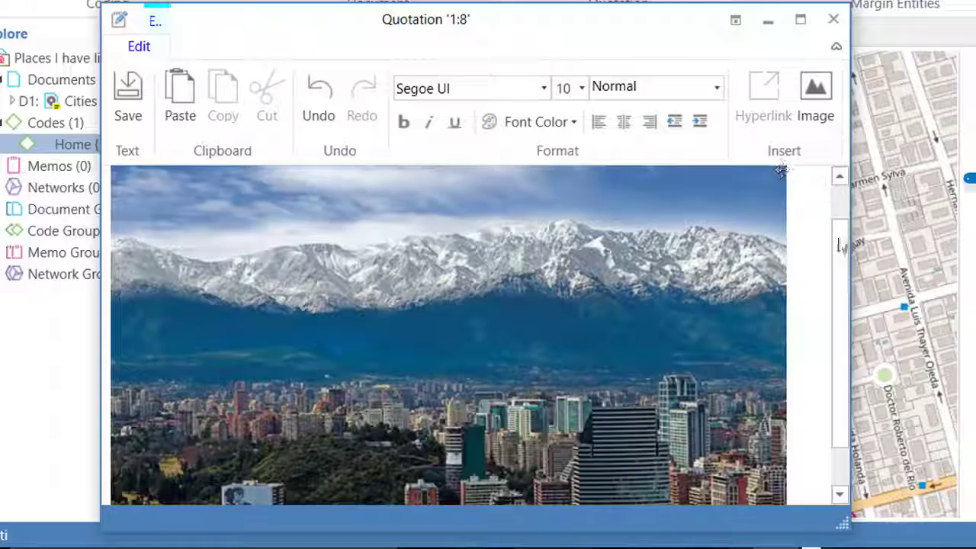
scroll(843, 257, down, 2)
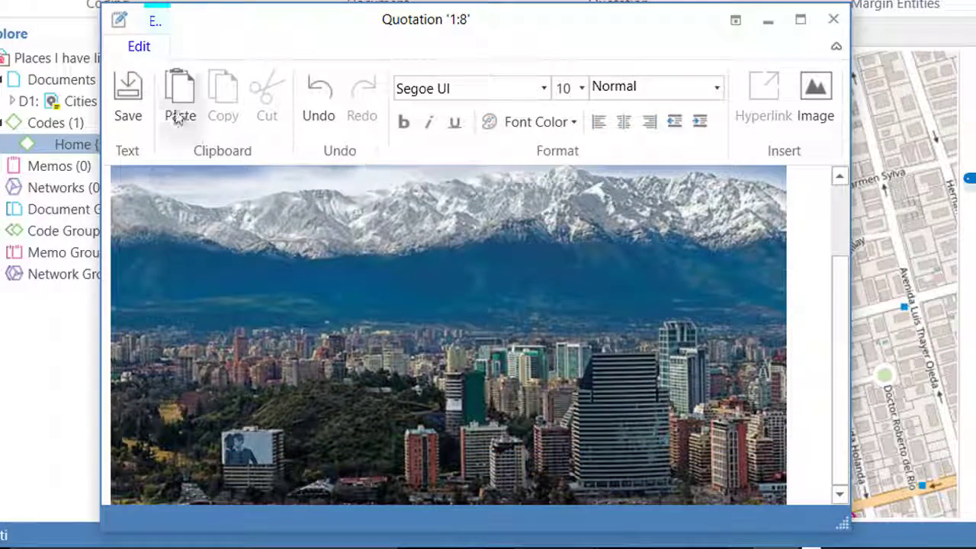
click(127, 95)
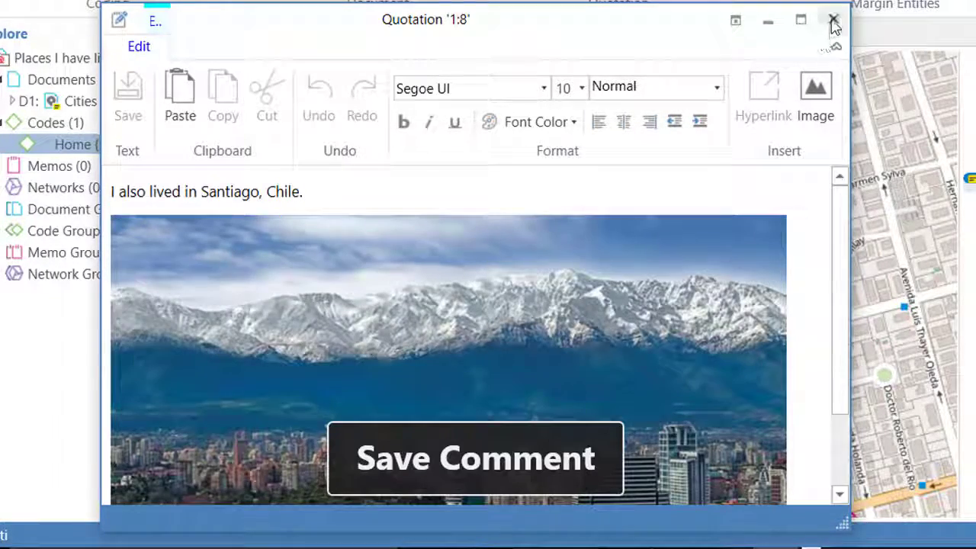
click(833, 21)
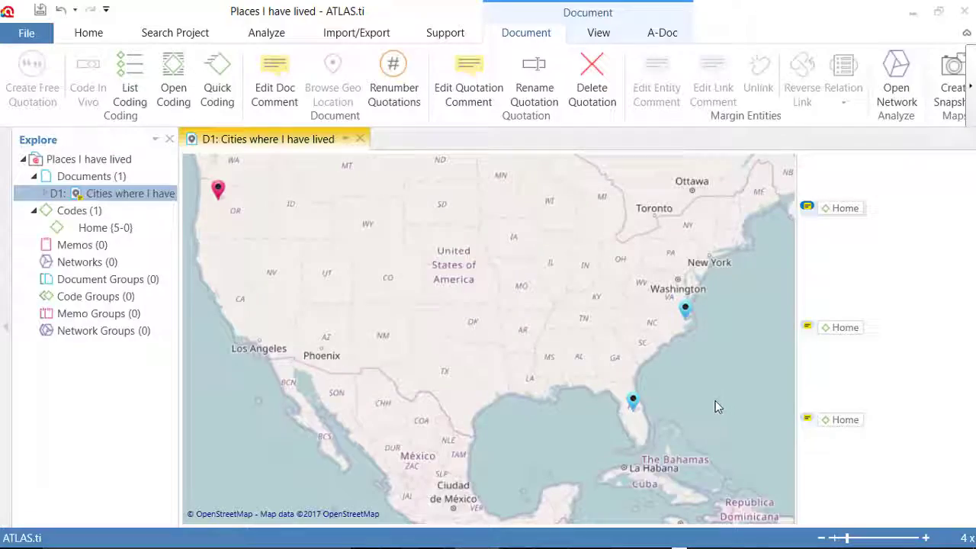
- Check the Virginia-coast, Oregon and Florida geo-quotation pins on the map
mouse_move(633, 412)
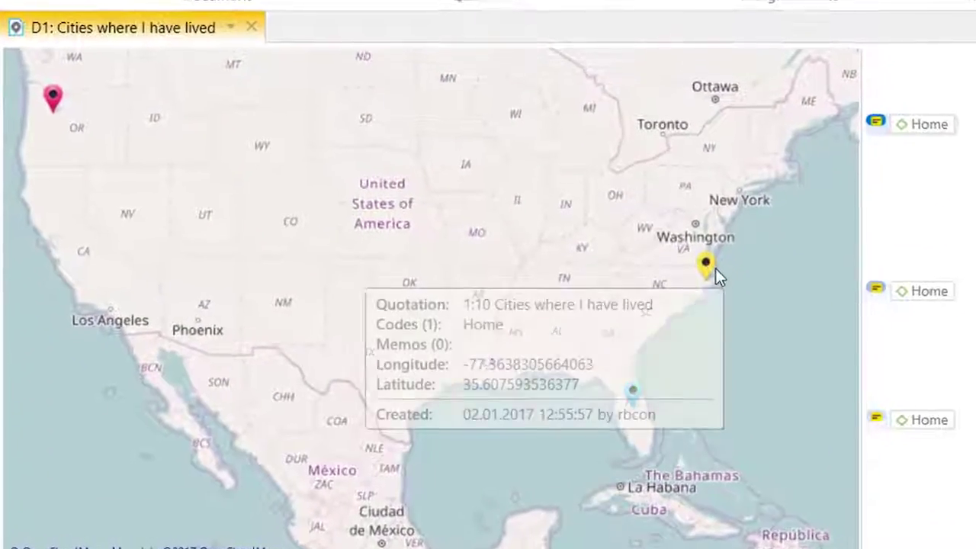
click(704, 285)
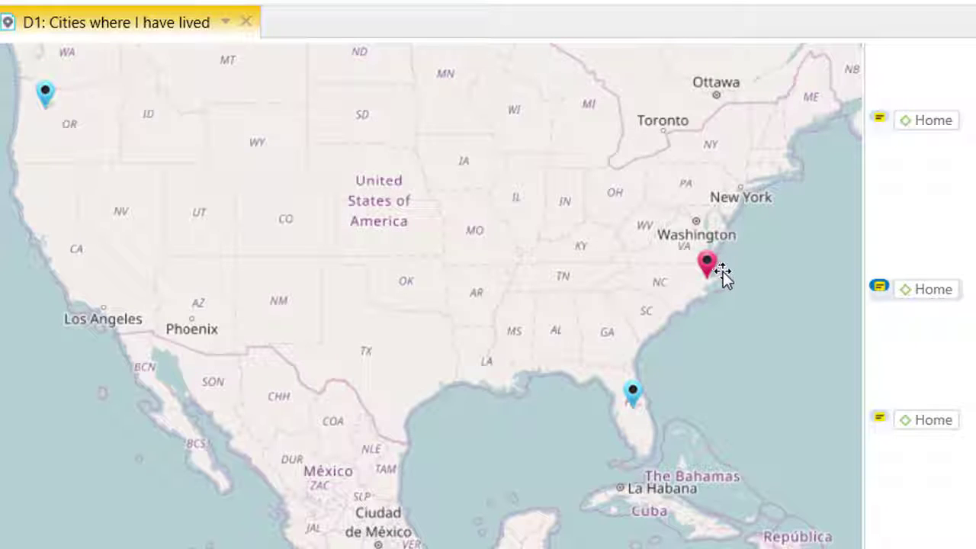
click(879, 120)
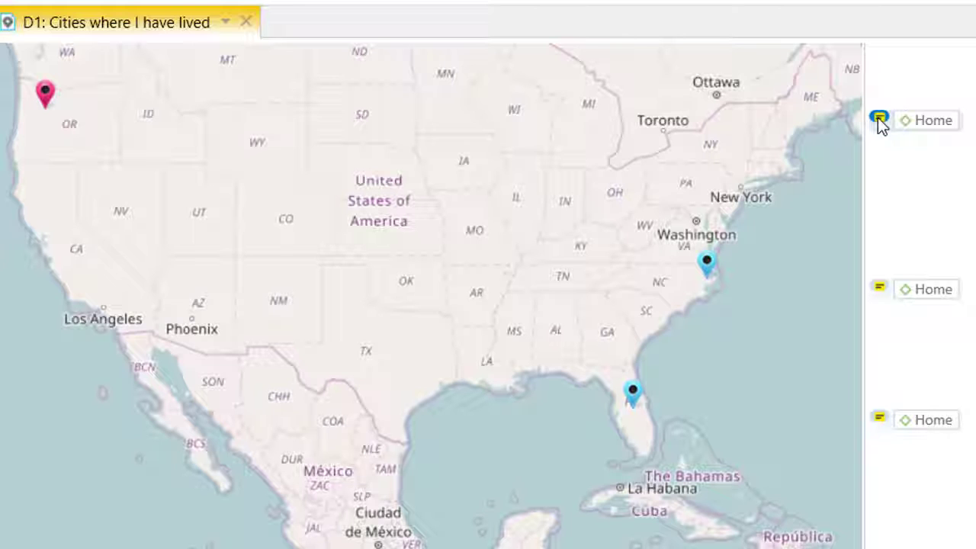
click(879, 418)
click(879, 288)
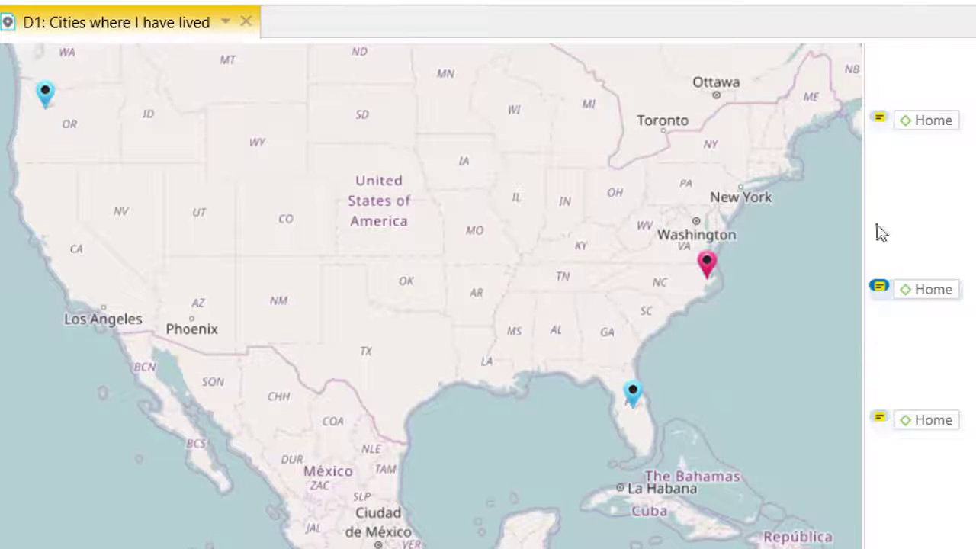
click(880, 120)
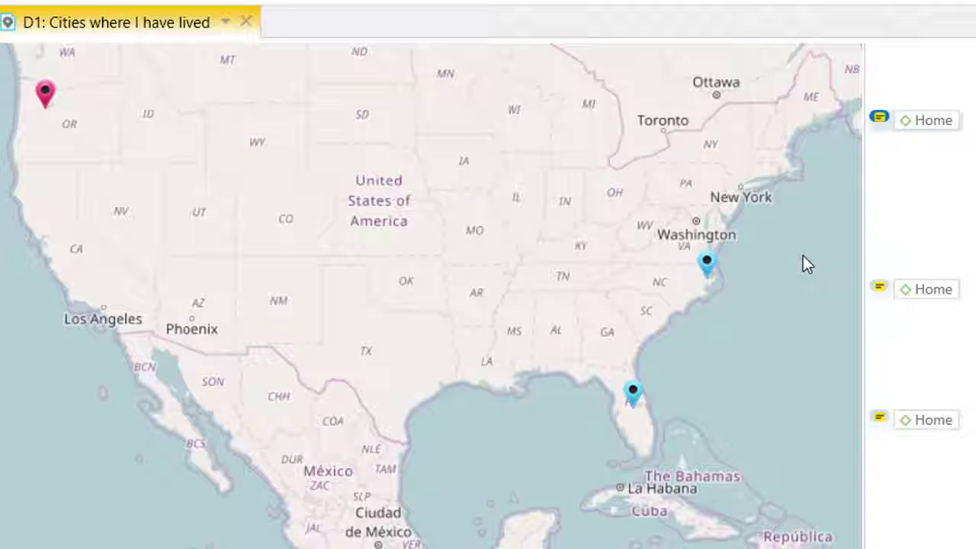
- Zoom the map out to South America and check the Rio, Santiago, Florida, Greenville and Oregon pins
scroll(728, 286, down, 1)
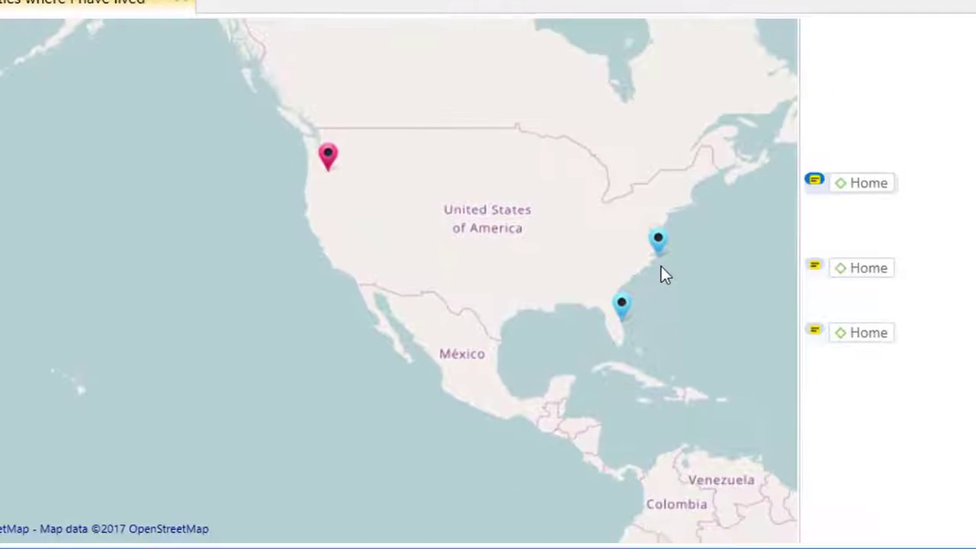
scroll(727, 284, down, 1)
scroll(606, 249, down, 1)
drag(608, 249, 163, 236)
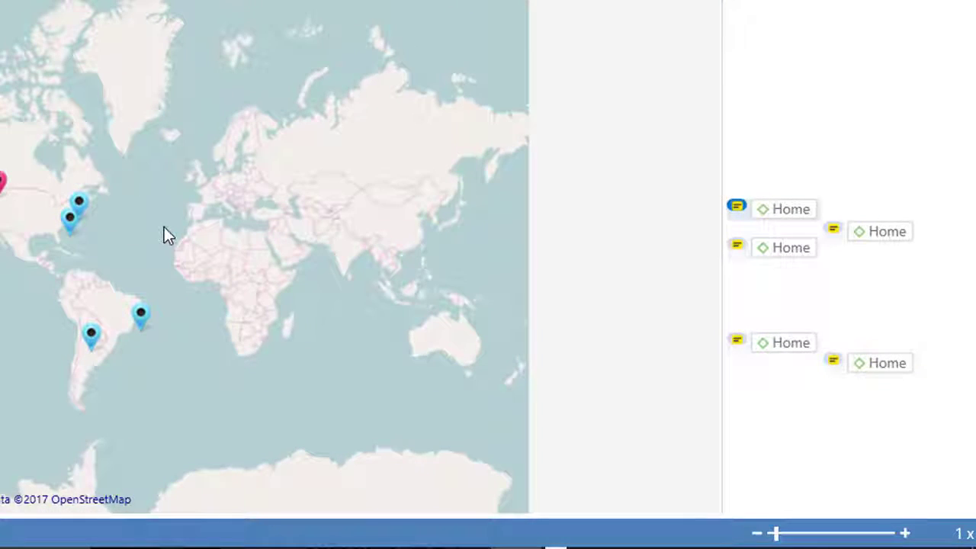
scroll(148, 364, up, 1)
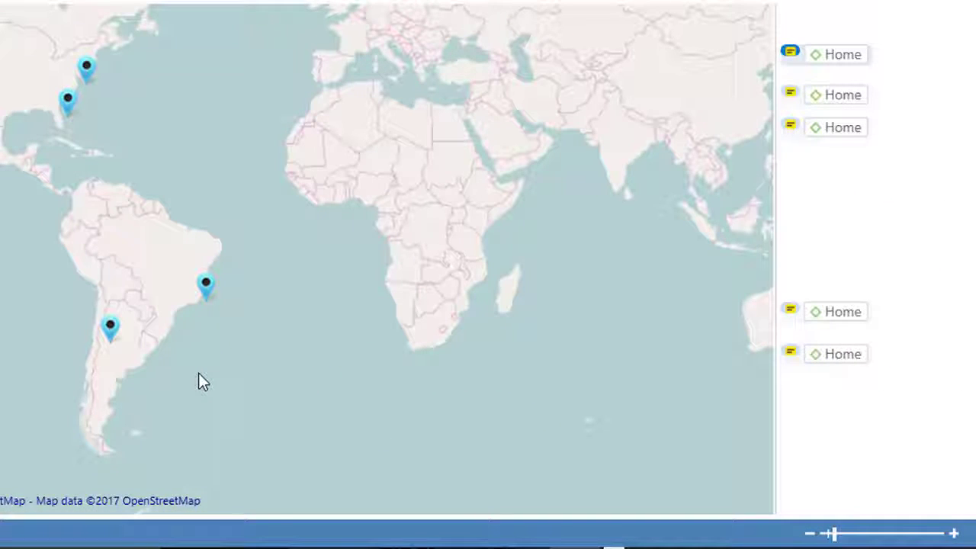
drag(198, 373, 259, 384)
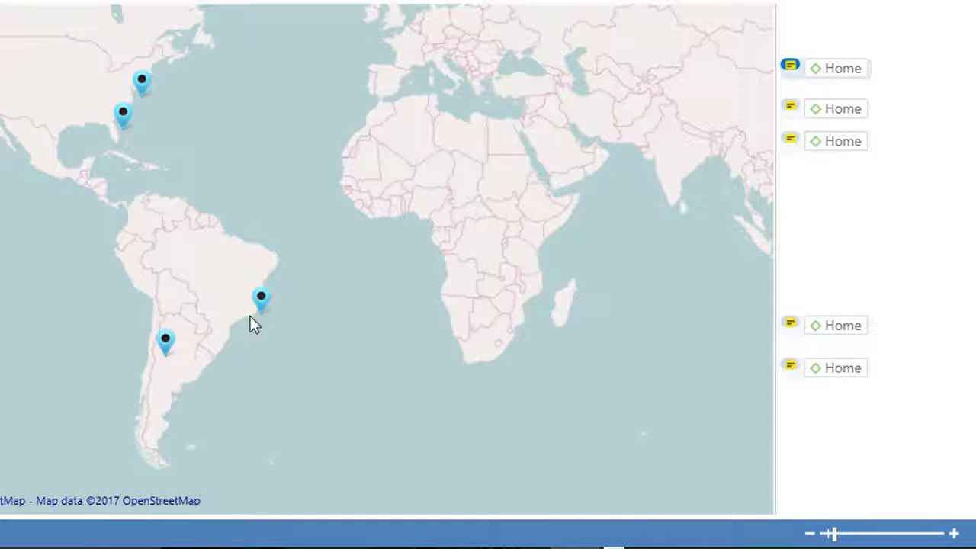
click(261, 299)
click(166, 341)
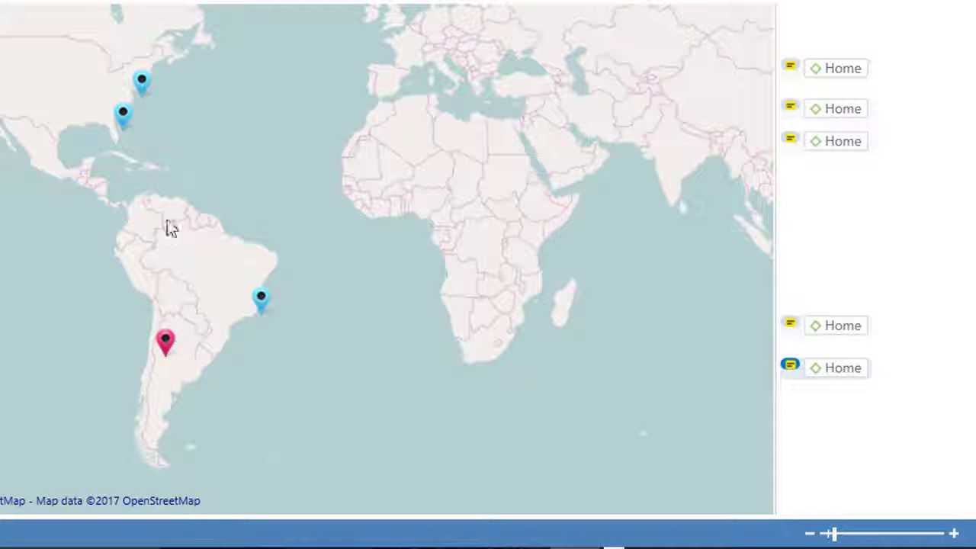
click(122, 116)
click(142, 84)
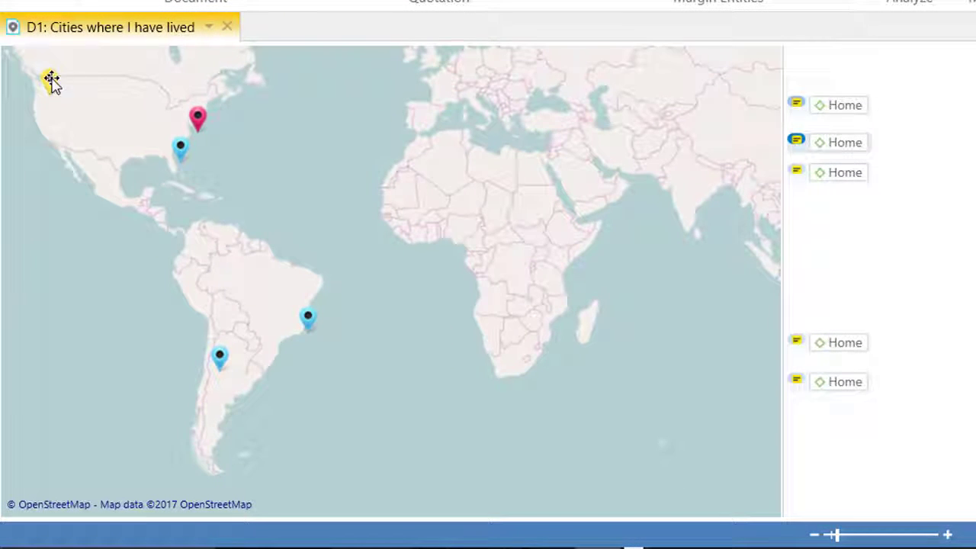
click(49, 79)
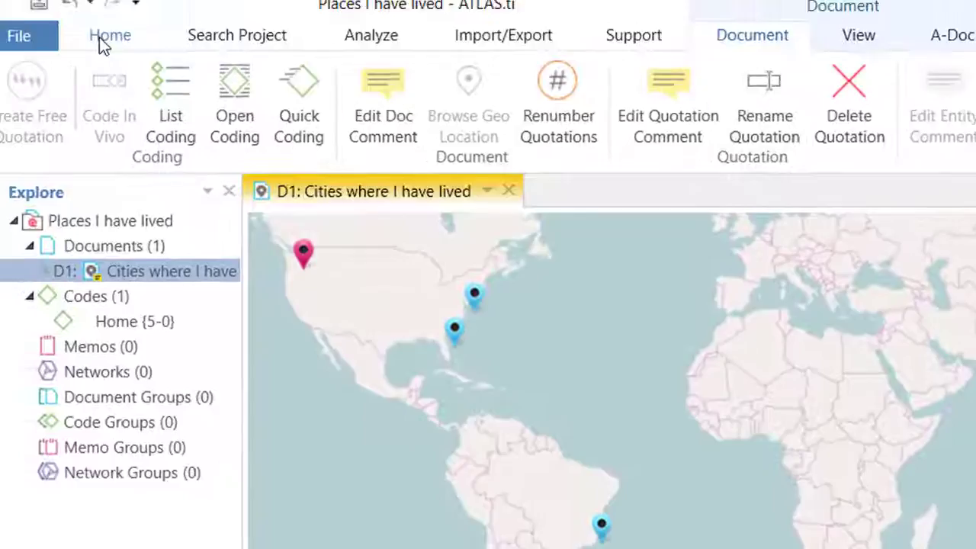
- Open the Quotation Manager full screen and widen the Name column to show full coordinates
click(130, 48)
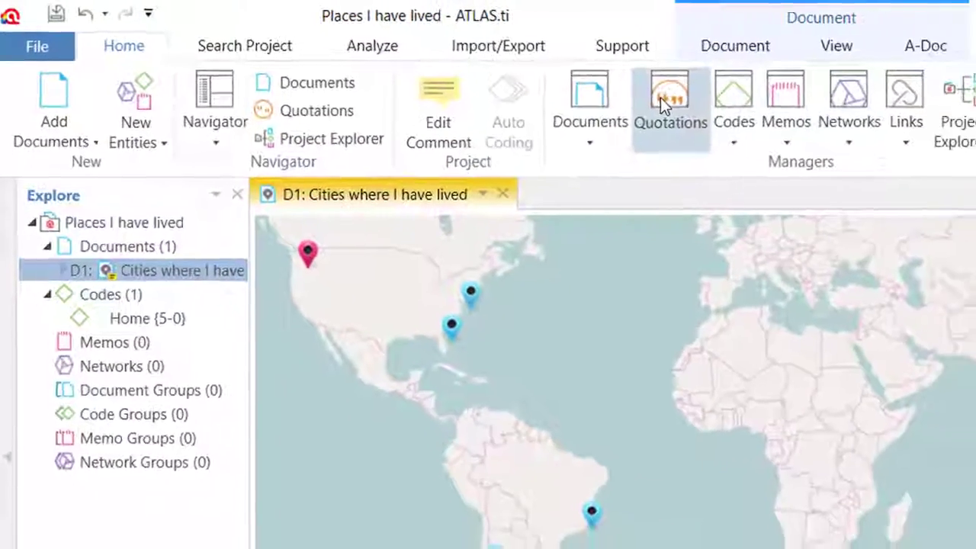
click(705, 115)
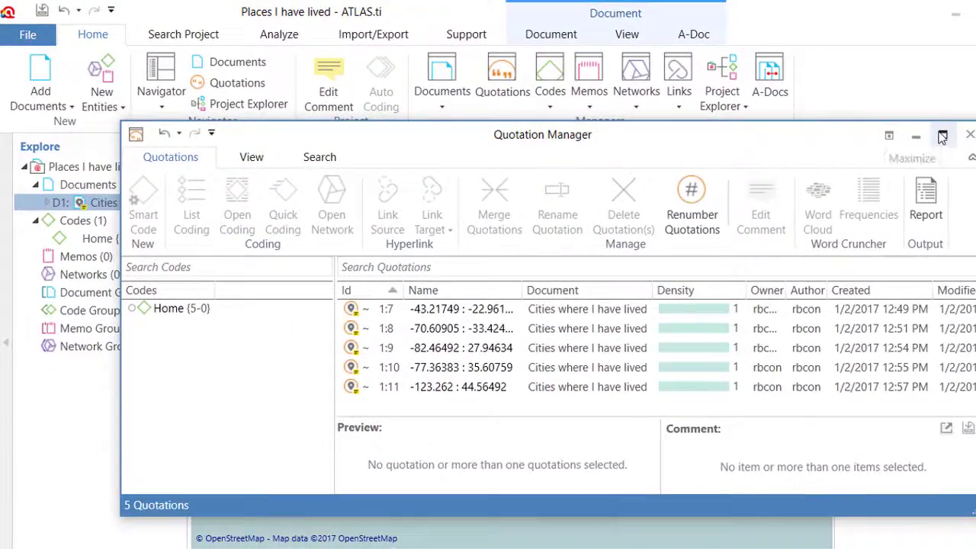
click(934, 143)
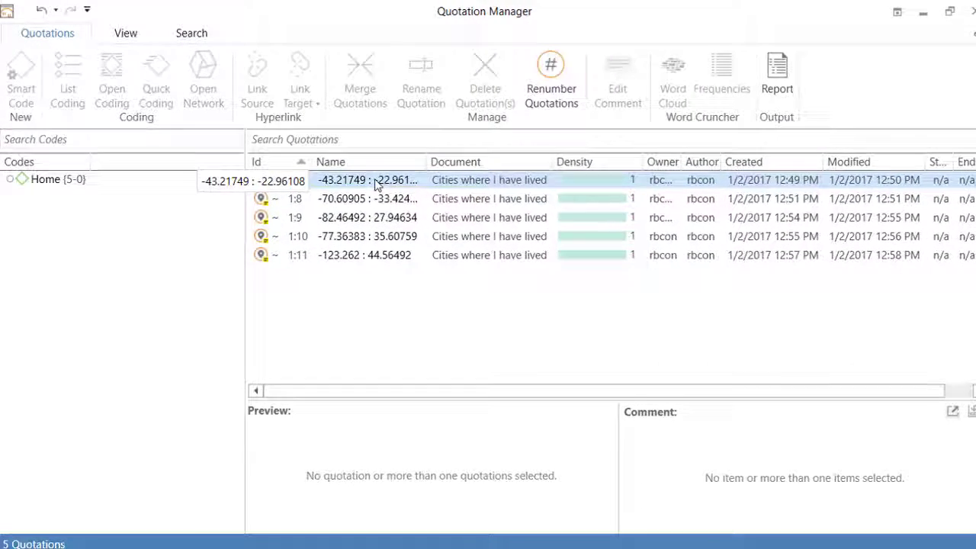
click(431, 177)
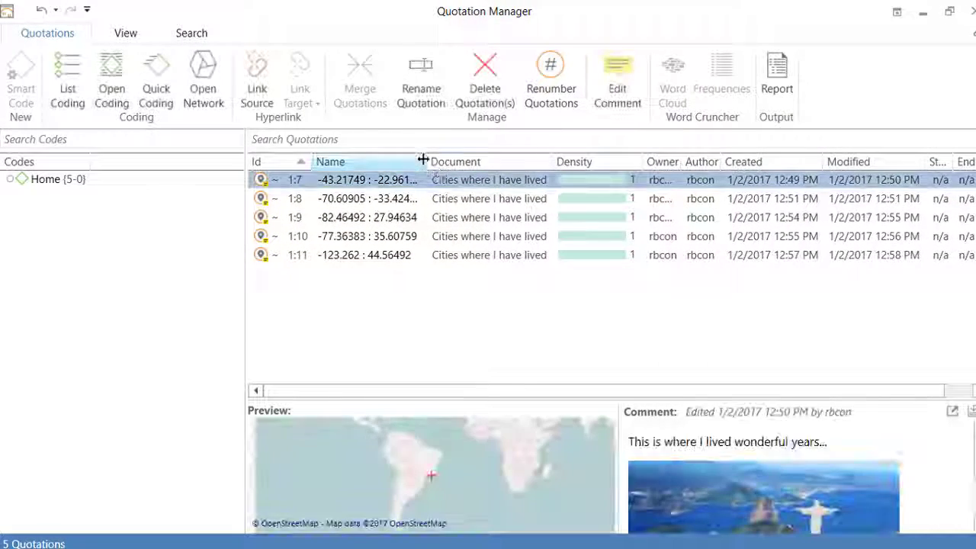
drag(426, 160, 463, 158)
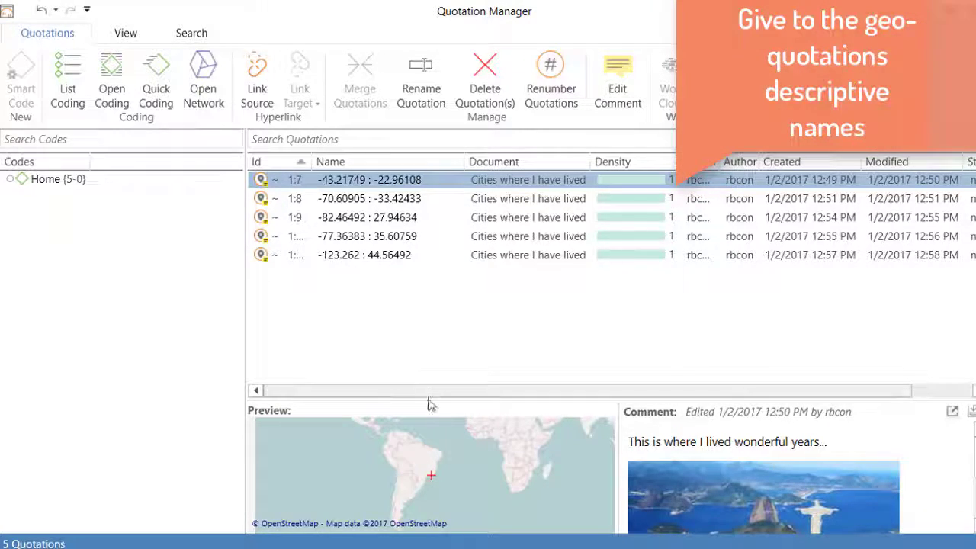
drag(431, 409, 414, 295)
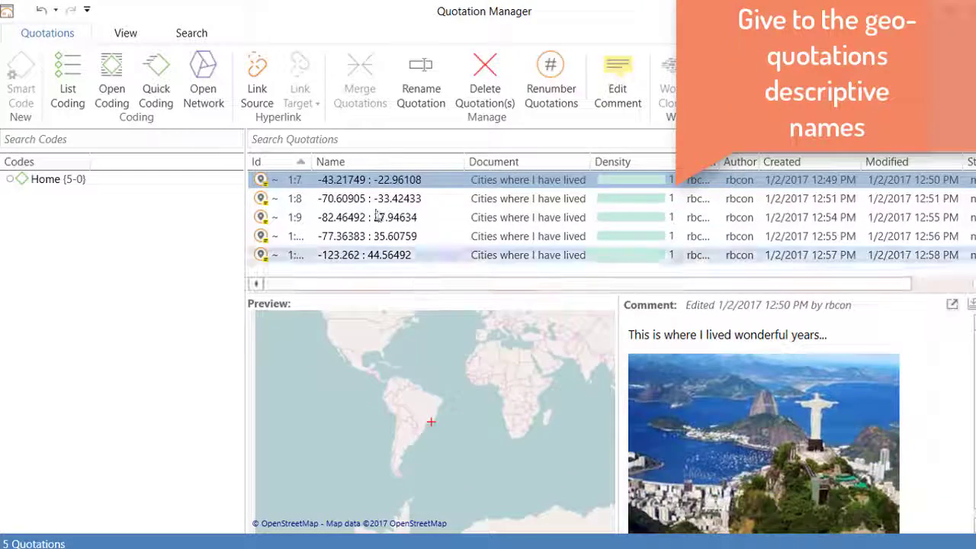
- Review quotations 1:7 Rio, 1:8 Santiago, 1:9 Tampa, Greenville and Corvallis one by one
click(358, 200)
click(359, 180)
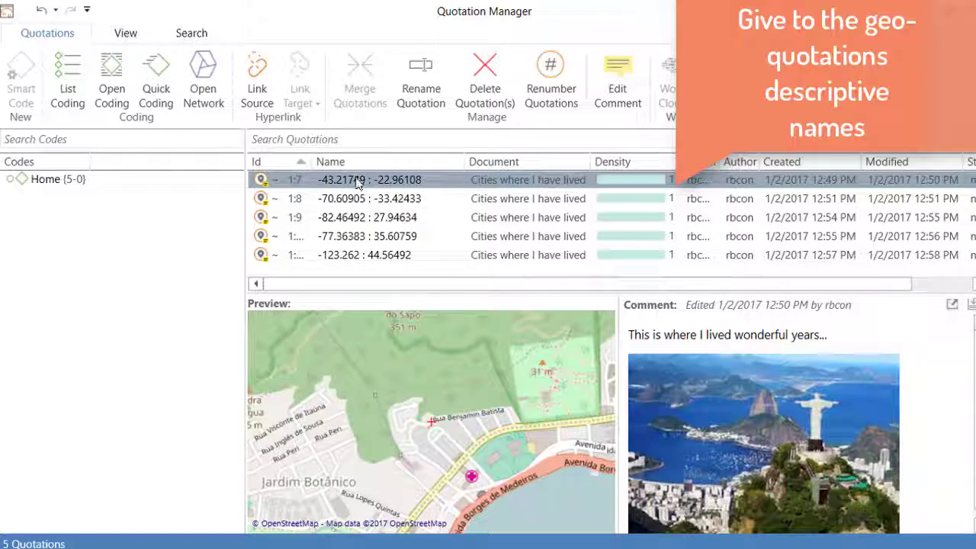
click(363, 200)
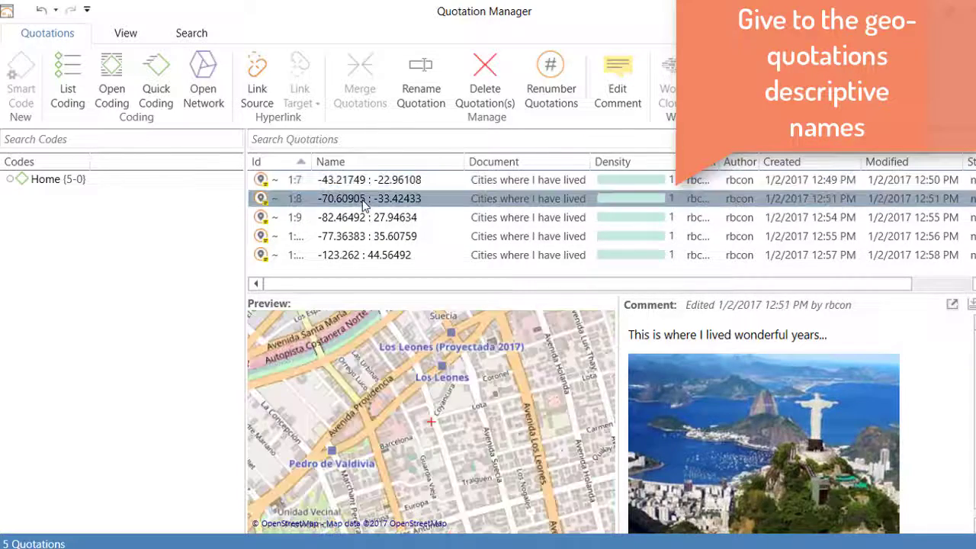
click(365, 218)
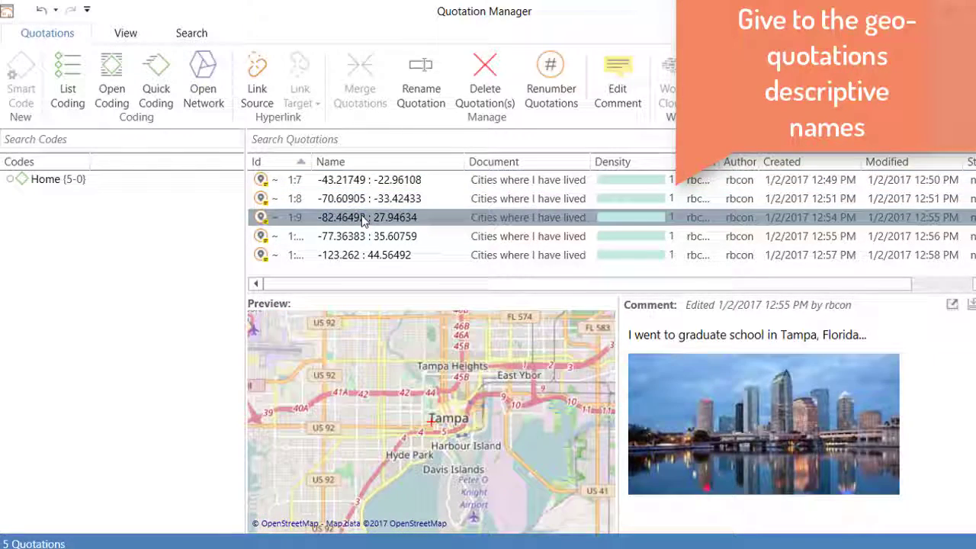
click(365, 236)
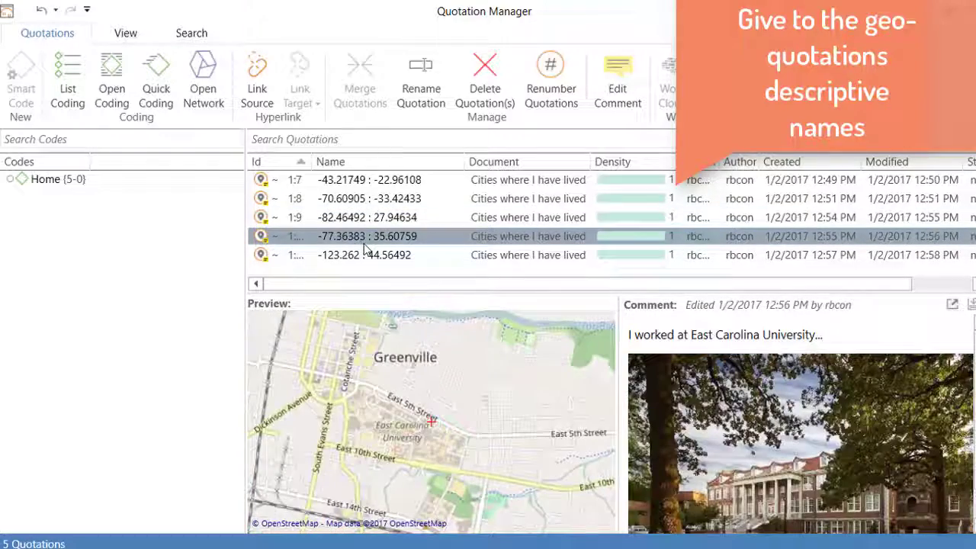
click(369, 260)
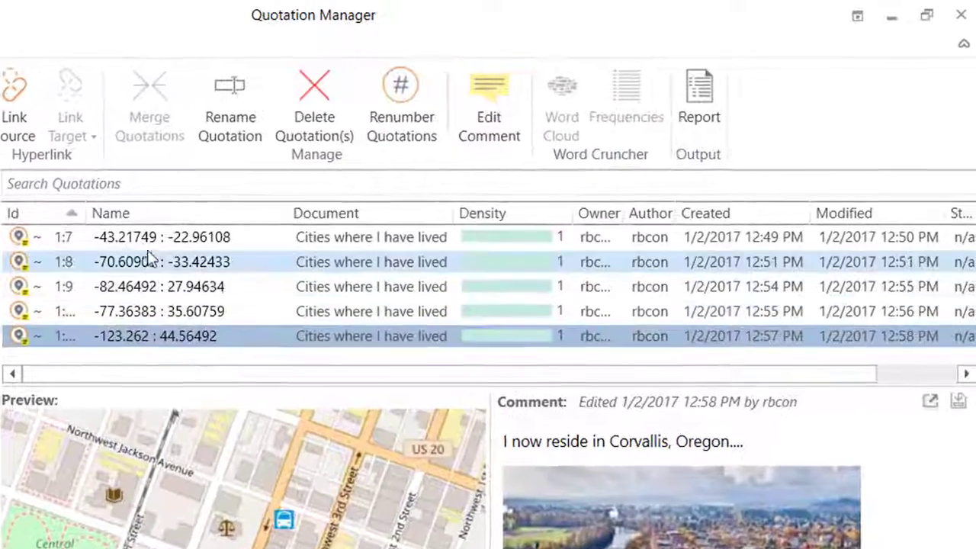
click(294, 199)
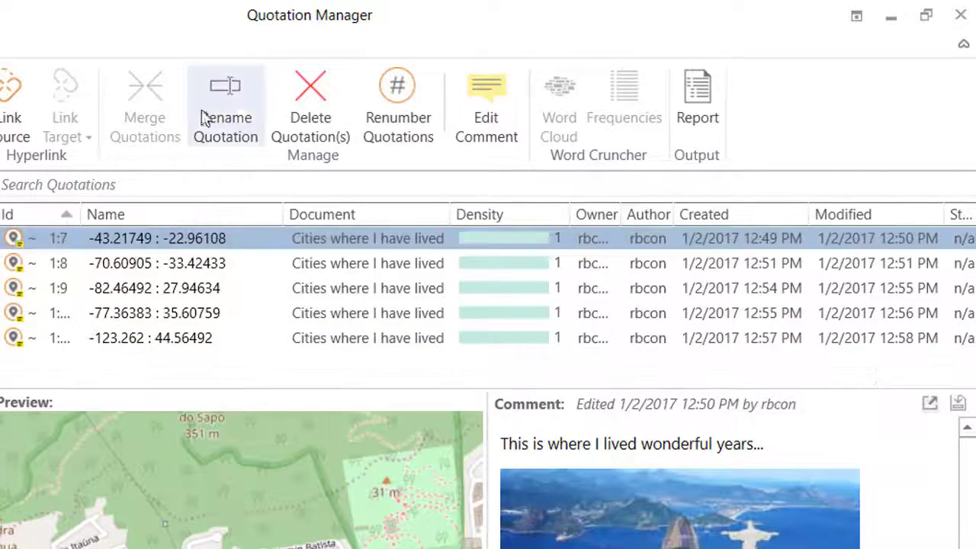
- Rename quotation 1:7 to 'Rio' and quotation 1:8 to 'Santiago'
click(239, 93)
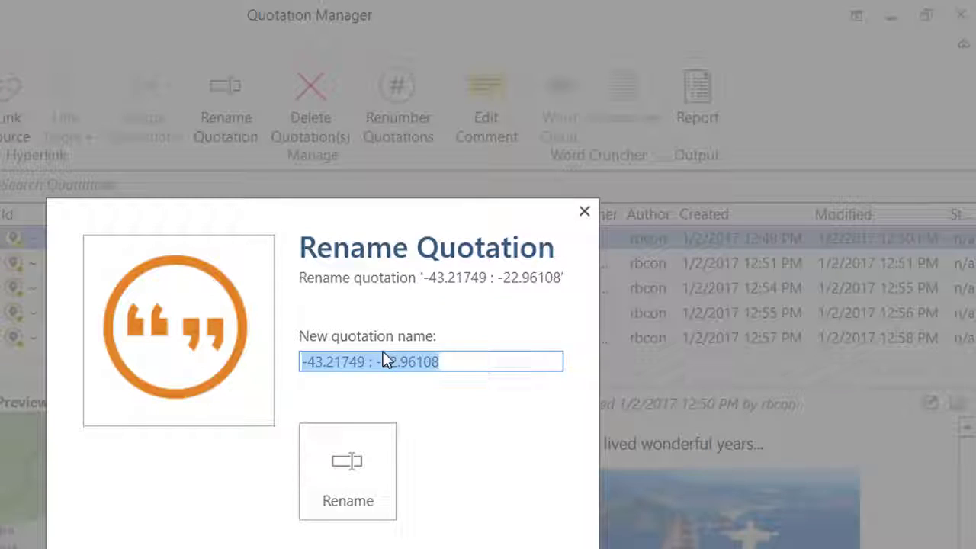
text(Rio)
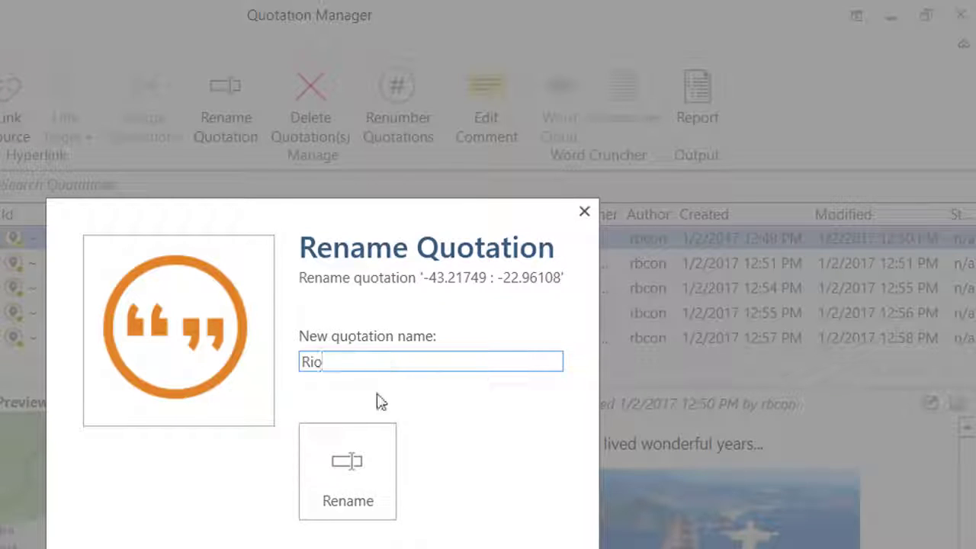
click(366, 460)
click(156, 265)
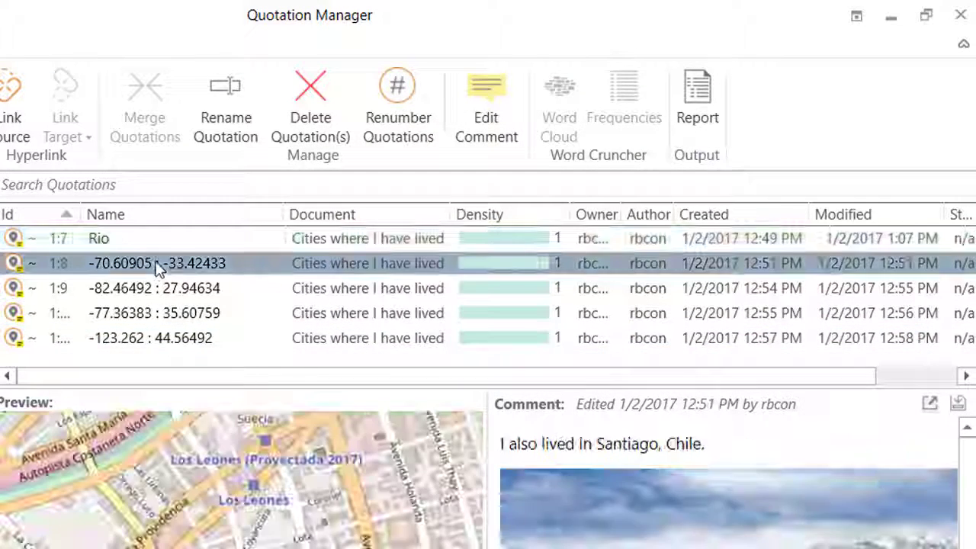
click(226, 102)
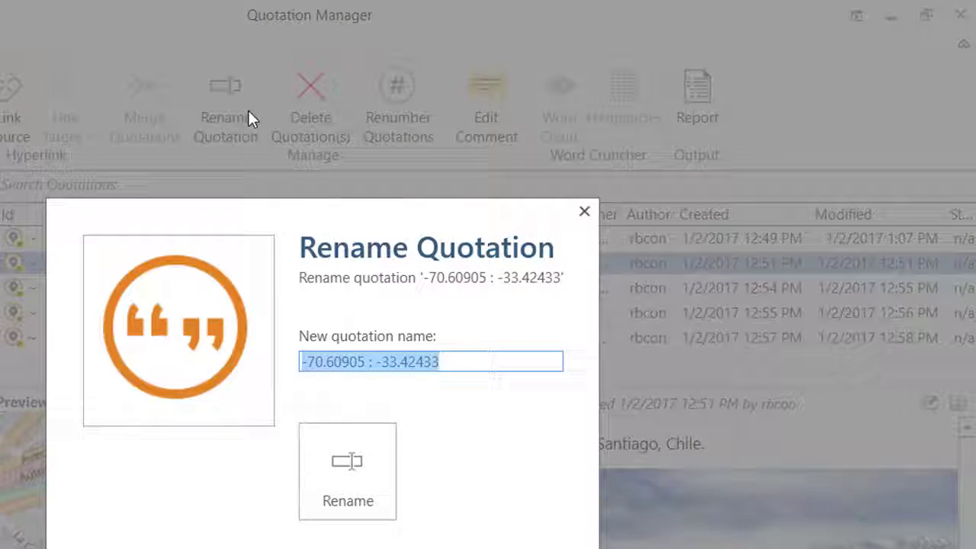
text(Santiago)
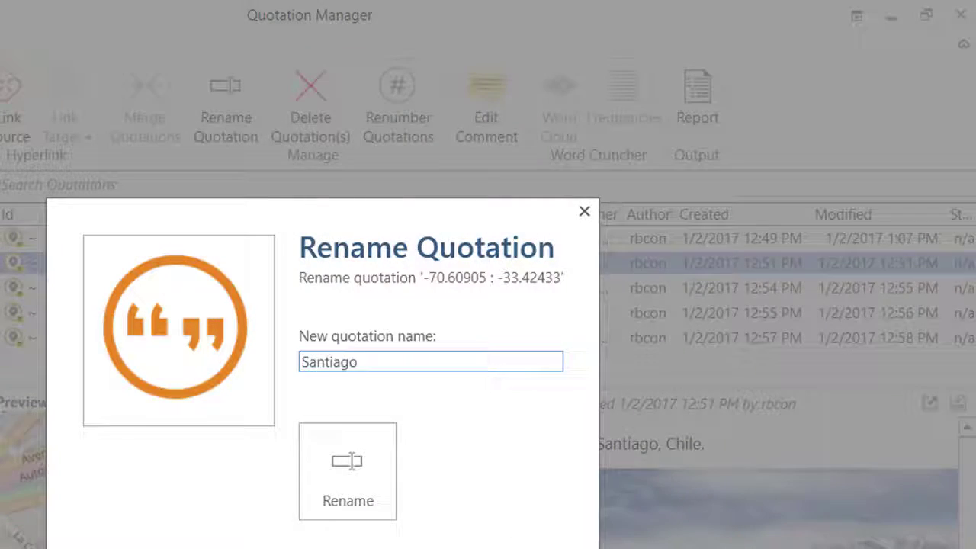
click(351, 470)
- Rename quotation 1:9 to 'Tampa' and the next quotation to 'Greenville'
click(141, 288)
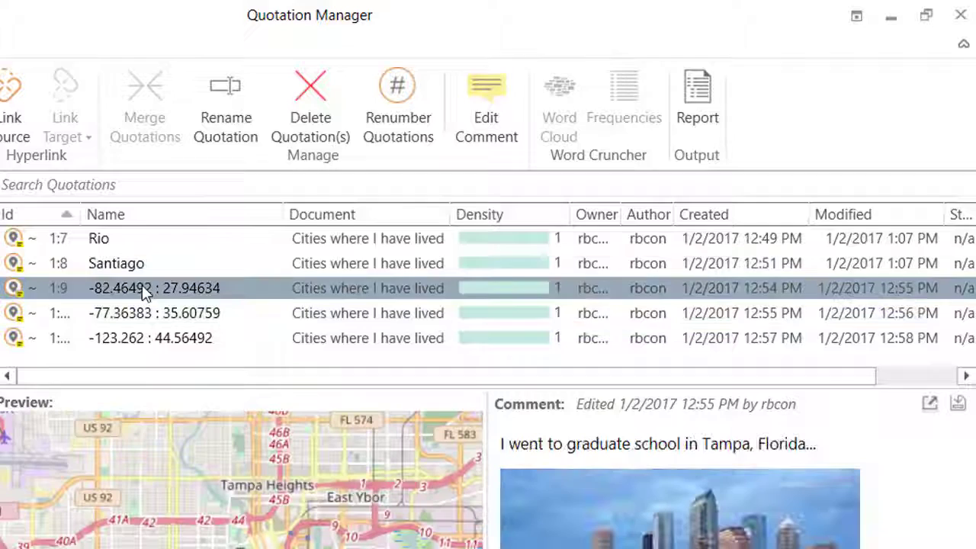
click(229, 103)
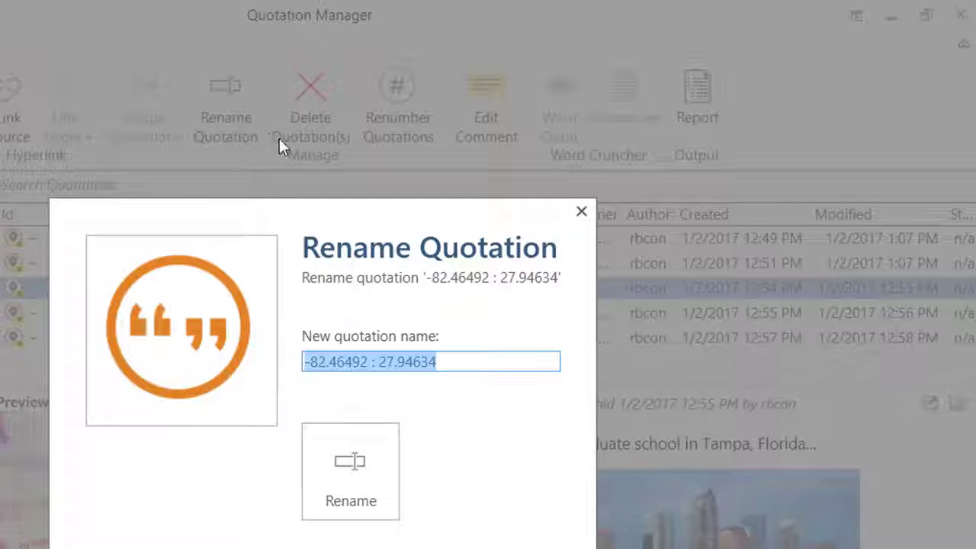
text(Tam)
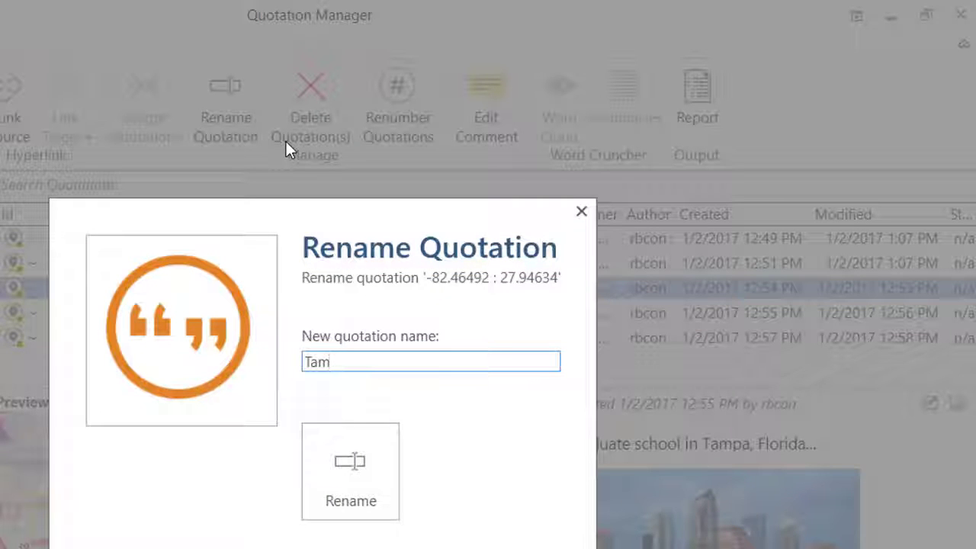
text(pa)
click(376, 446)
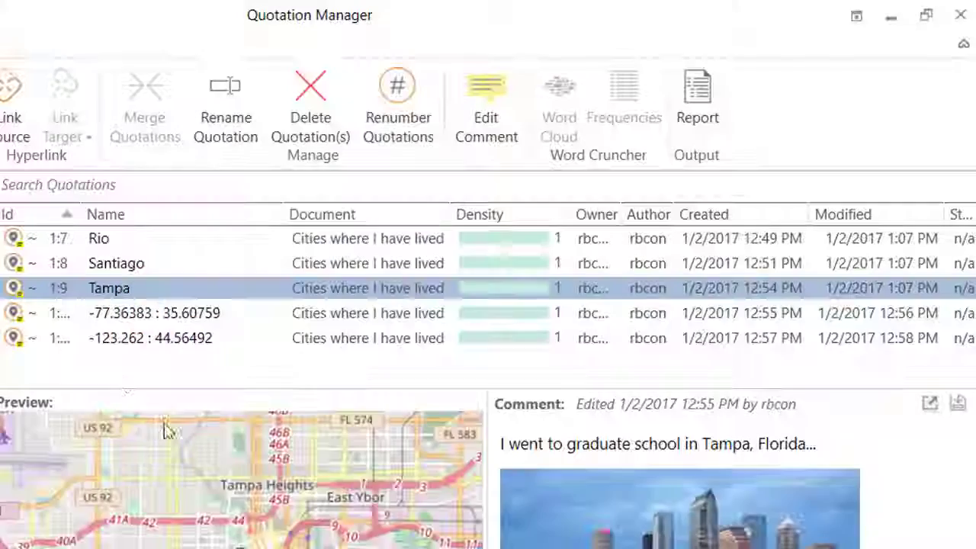
click(131, 316)
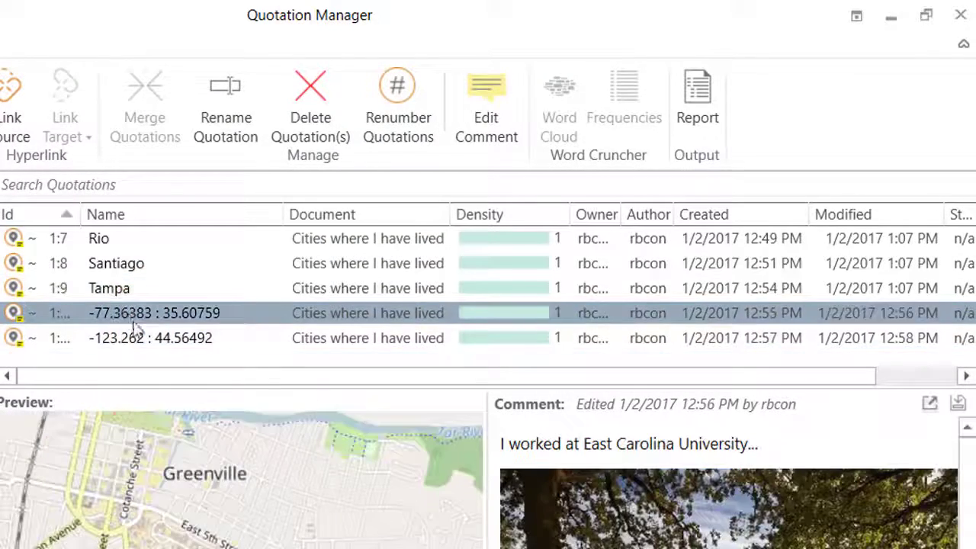
click(231, 94)
text(Greenville)
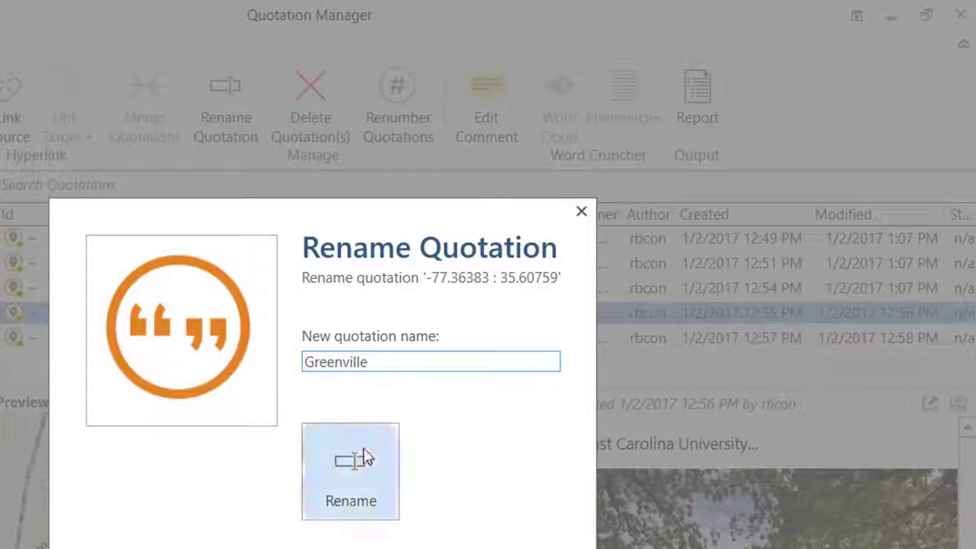
click(360, 459)
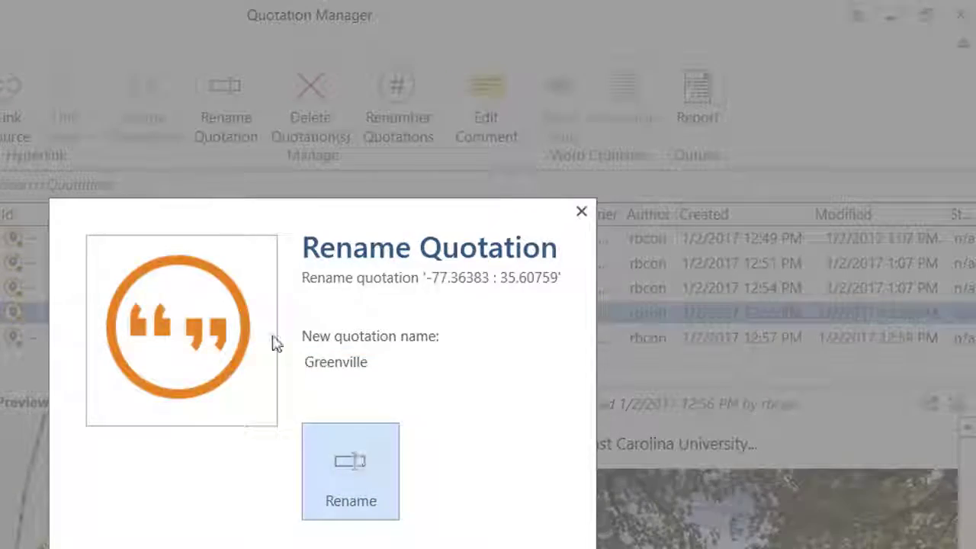
- Rename the last quotation to 'Corvallis', then preview Rio and Santiago
click(178, 342)
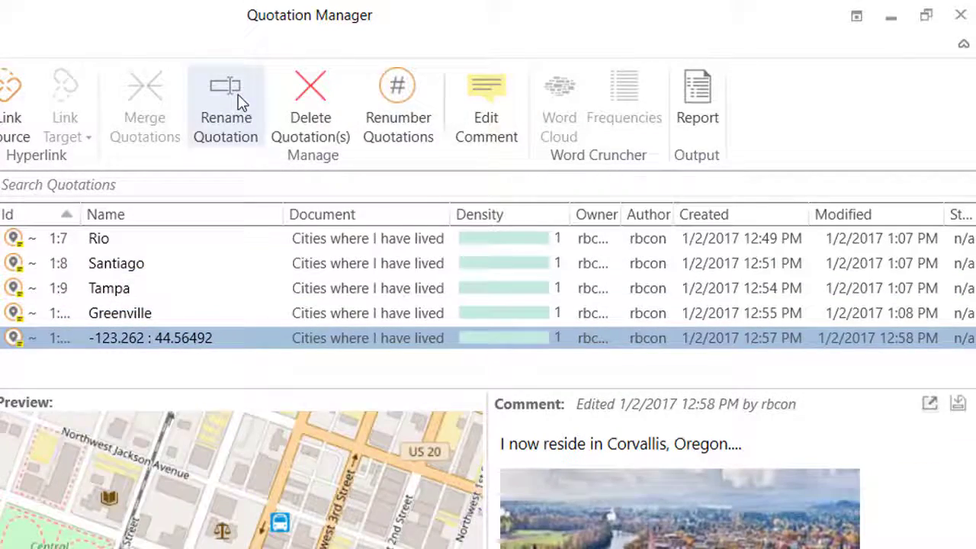
click(240, 102)
text(Corvallis)
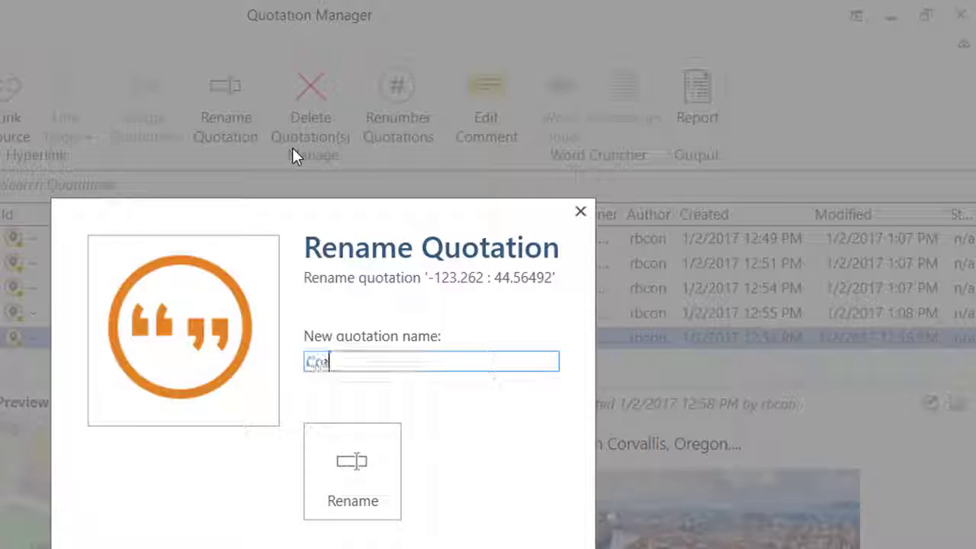
click(342, 454)
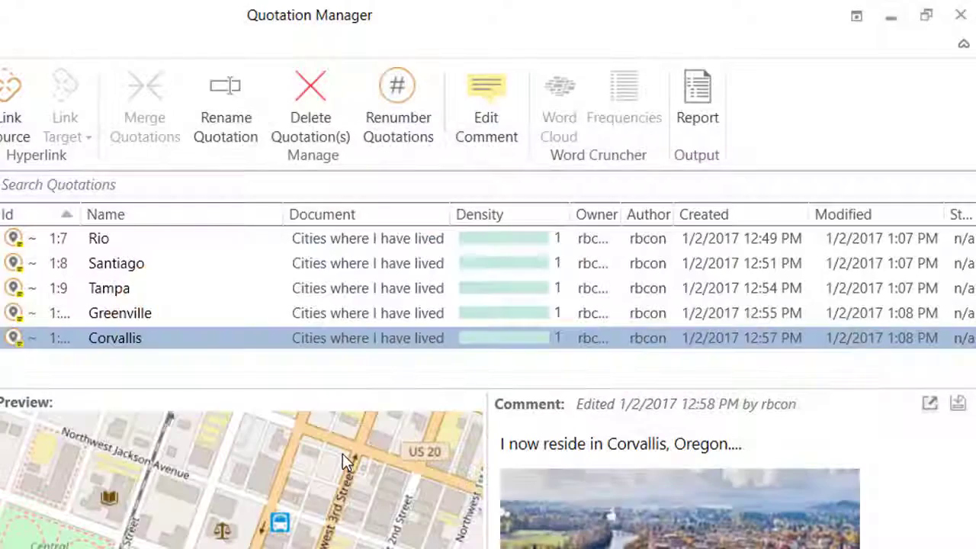
click(98, 241)
click(107, 264)
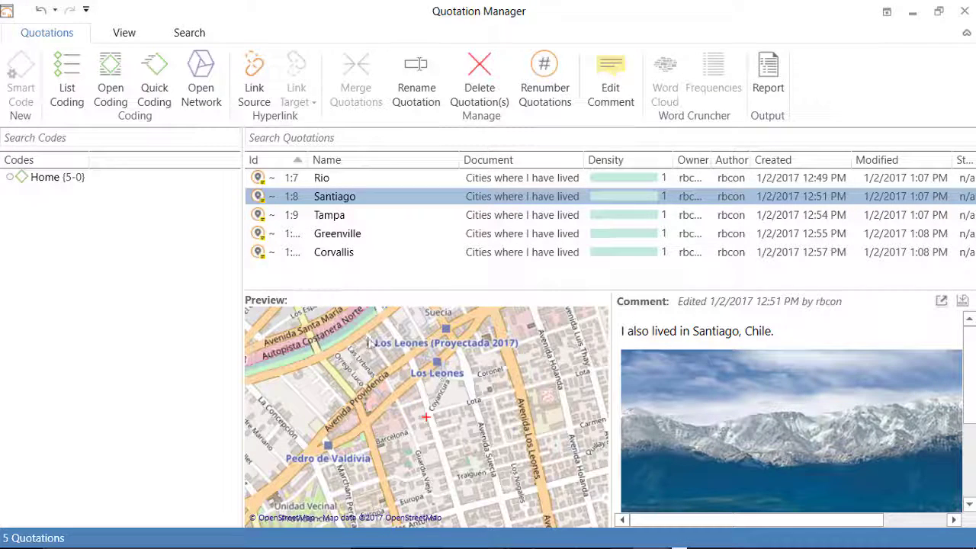
click(320, 216)
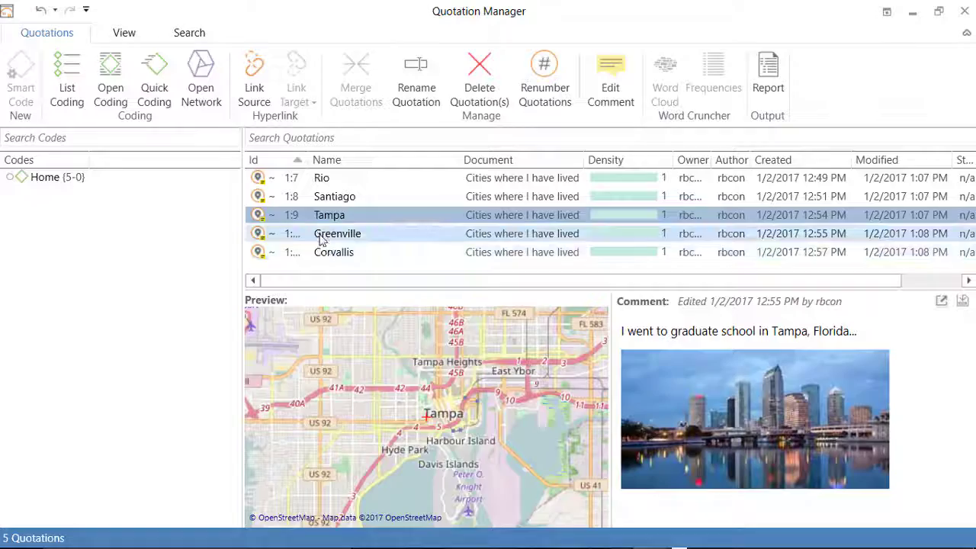
click(322, 235)
click(323, 252)
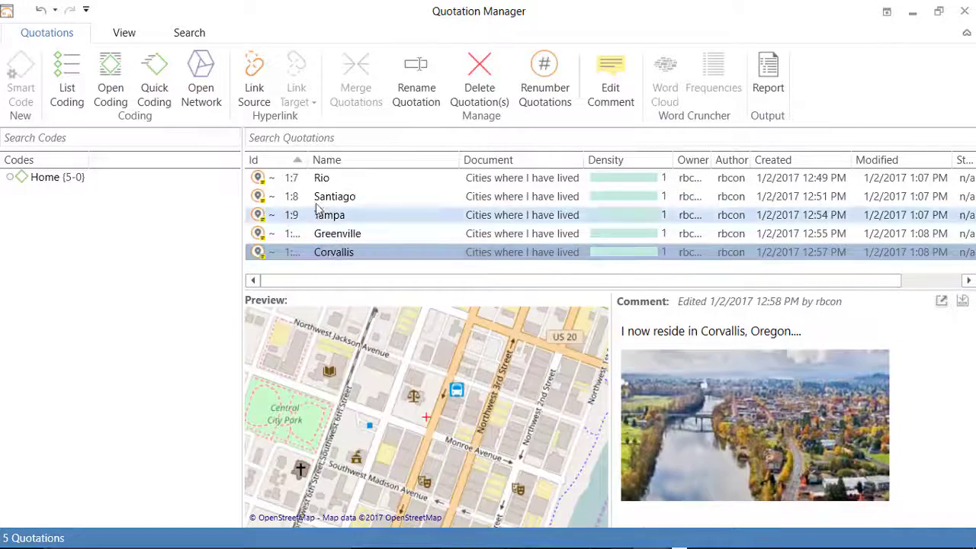
click(318, 178)
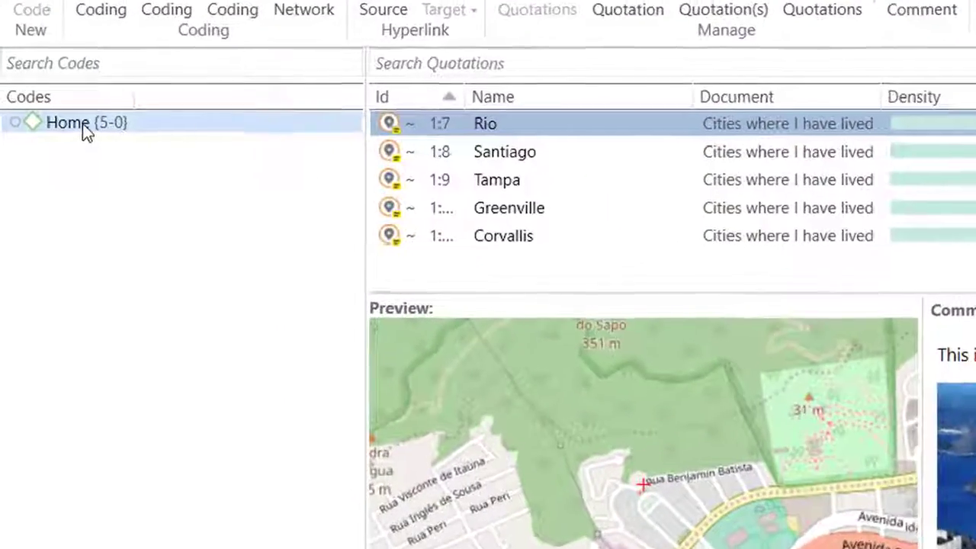
- Open the Home code's network in a full-screen window
click(83, 123)
right_click(83, 124)
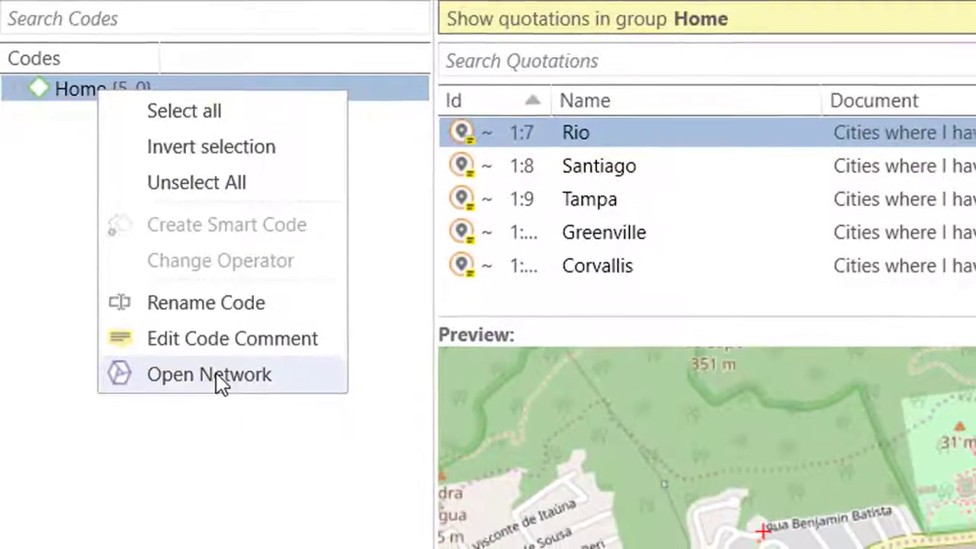
click(217, 377)
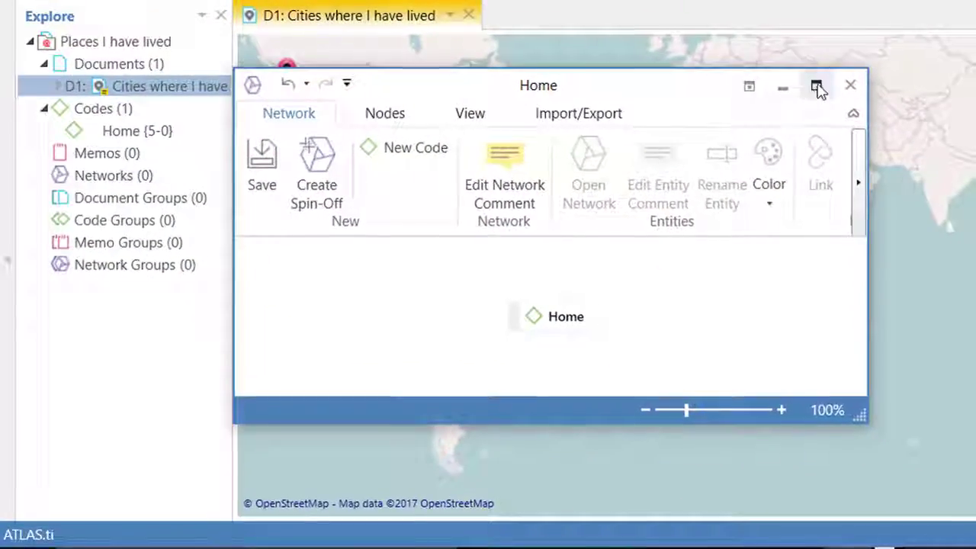
click(816, 88)
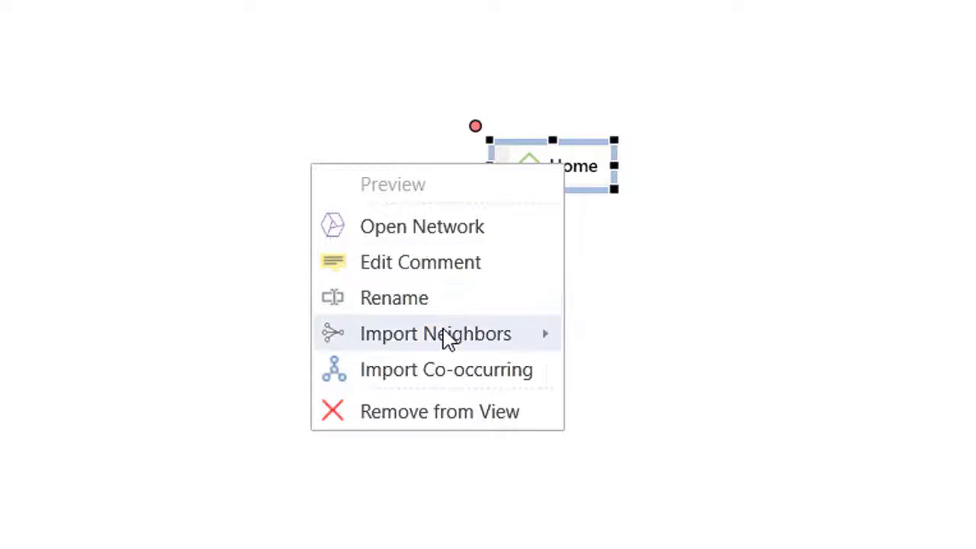
- Import the Home code's quotation neighbors and arrange the network with the Organic layout
mouse_move(445, 338)
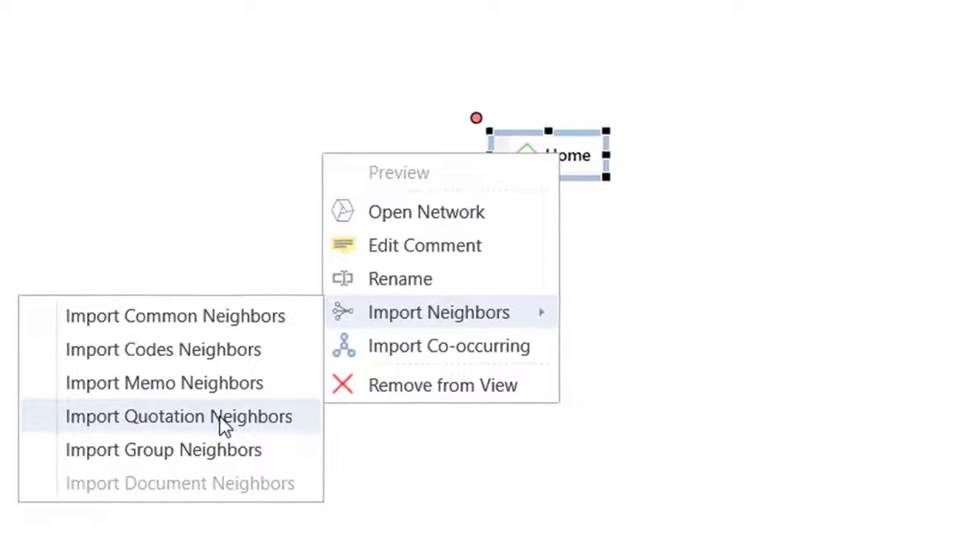
click(211, 434)
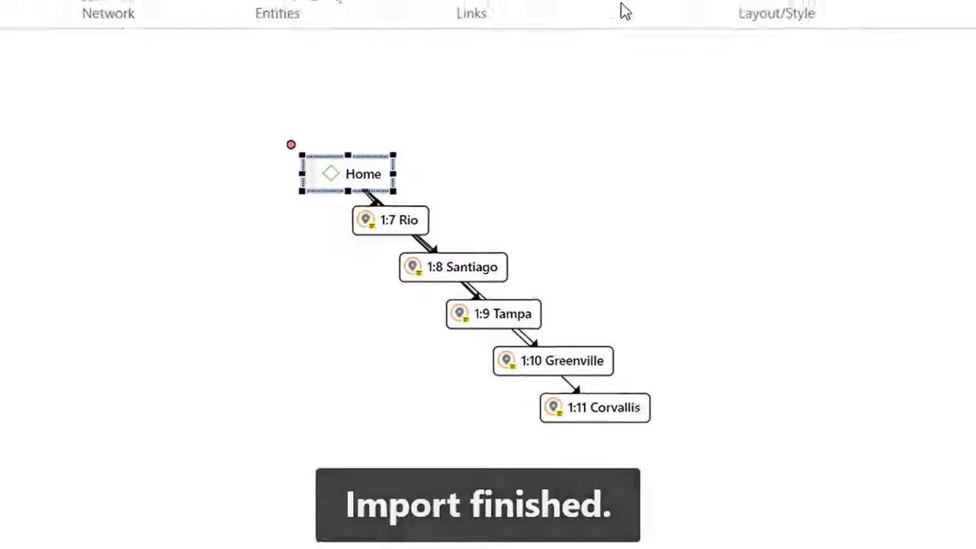
click(562, 44)
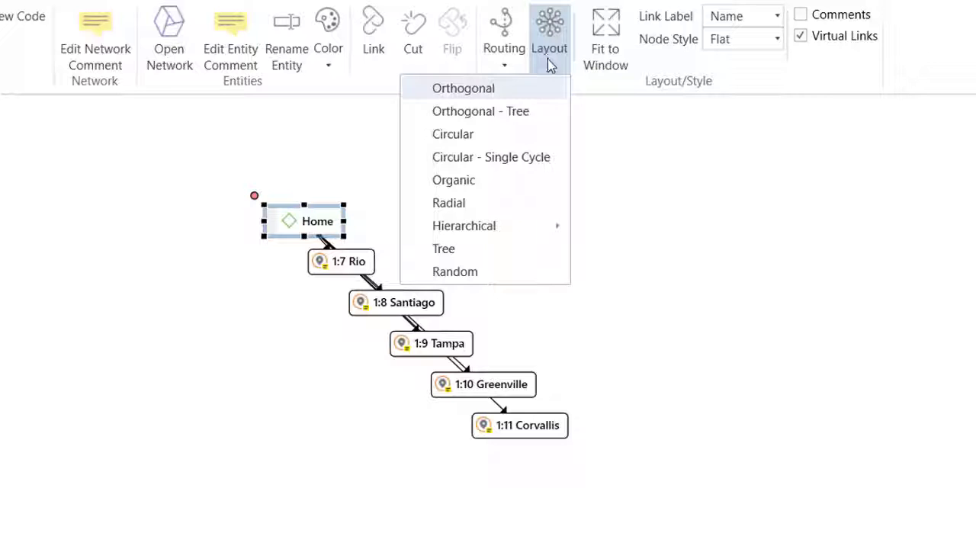
click(473, 187)
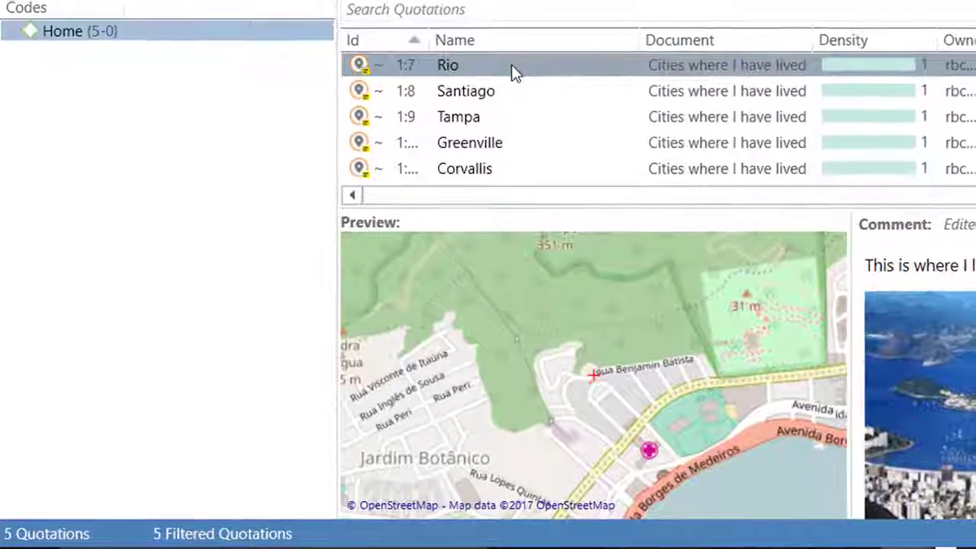
- Make Rio precede Santiago and Santiago precede Tampa, then close the Quotation Manager
drag(513, 65, 461, 88)
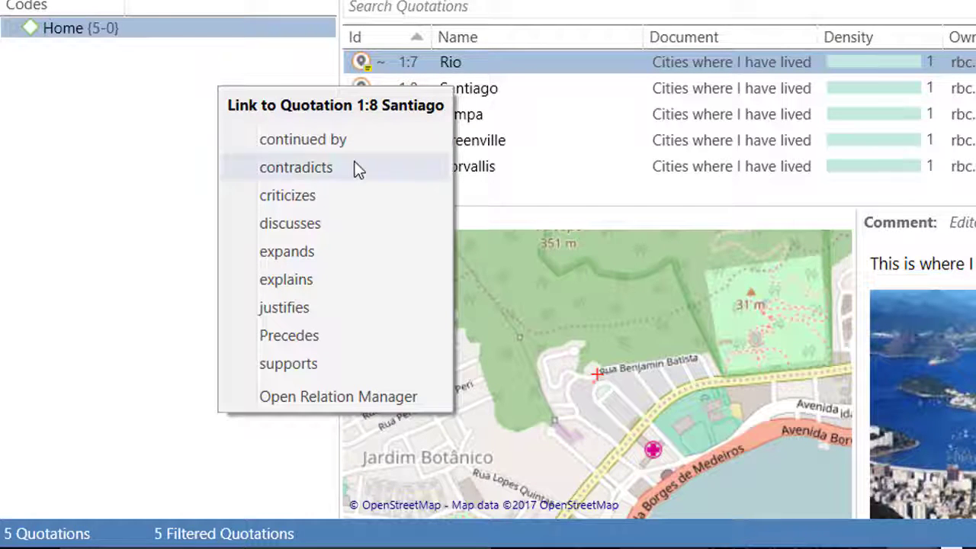
click(315, 343)
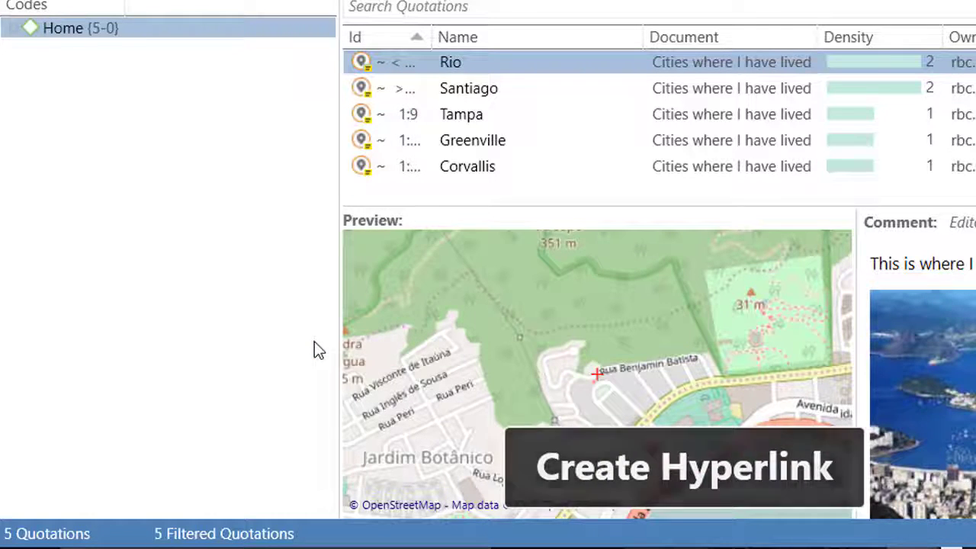
click(485, 100)
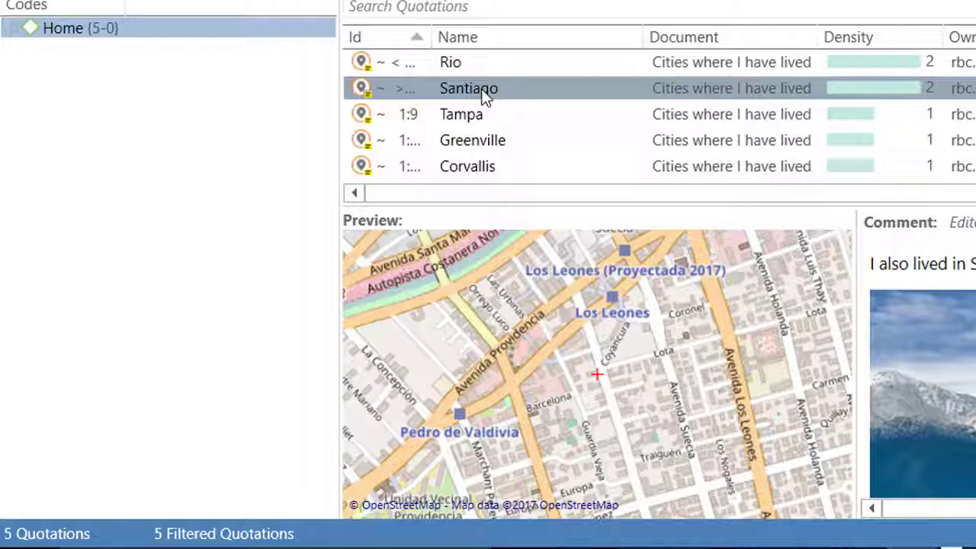
drag(481, 94, 448, 120)
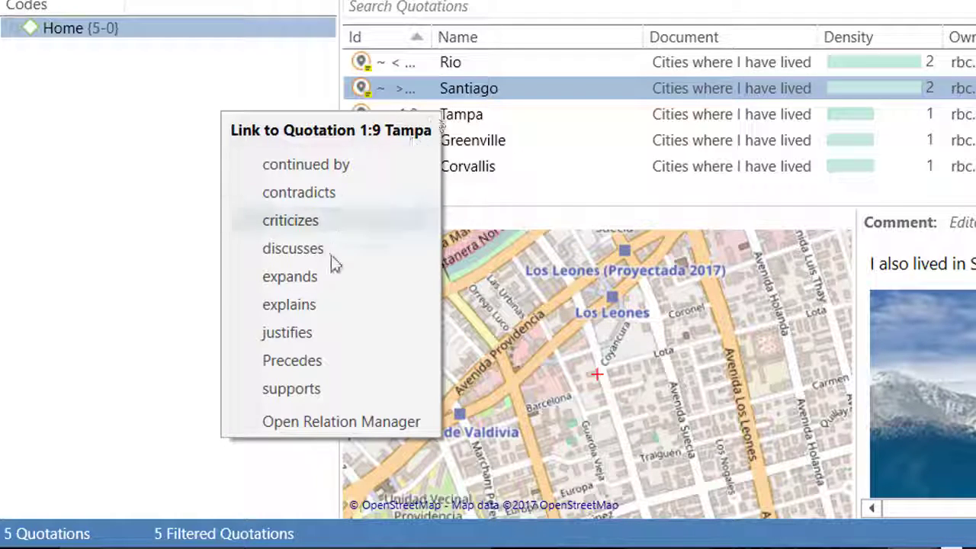
click(320, 362)
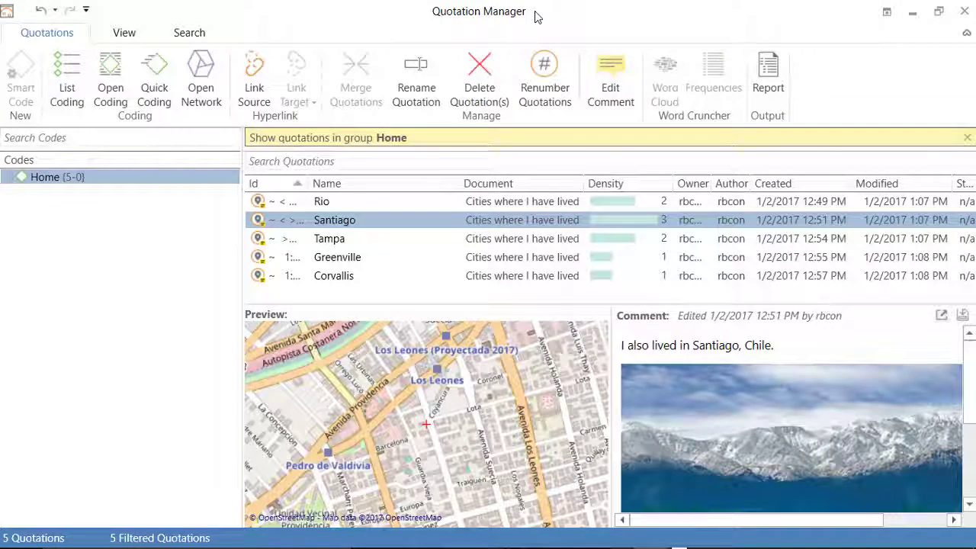
click(964, 11)
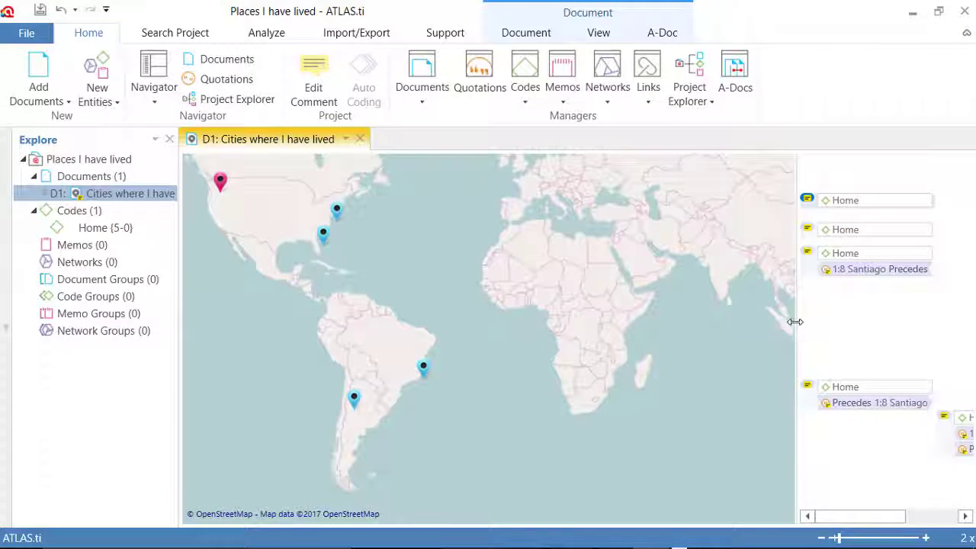
- Link Tampa to Greenville and Greenville to Corvallis with Precedes hyperlinks from the map margin
drag(793, 328, 465, 322)
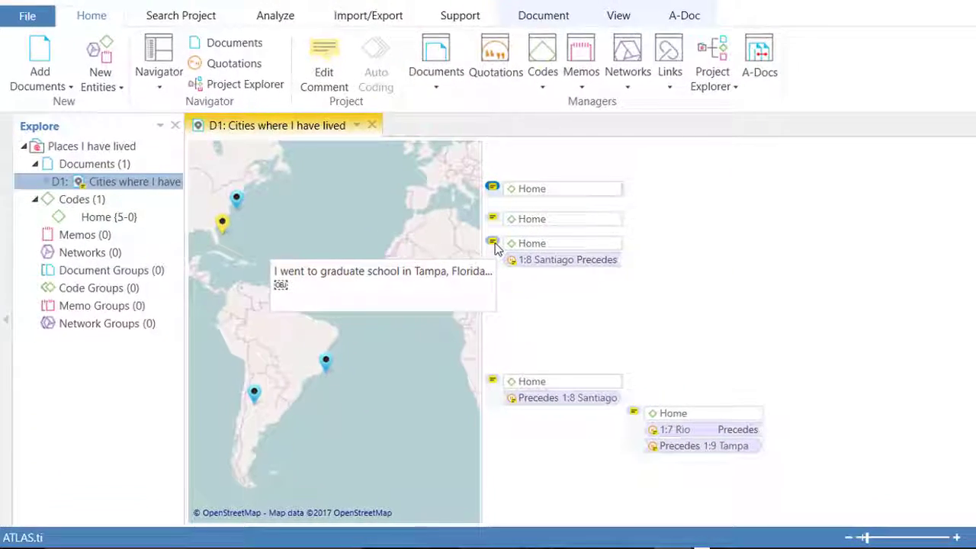
click(493, 244)
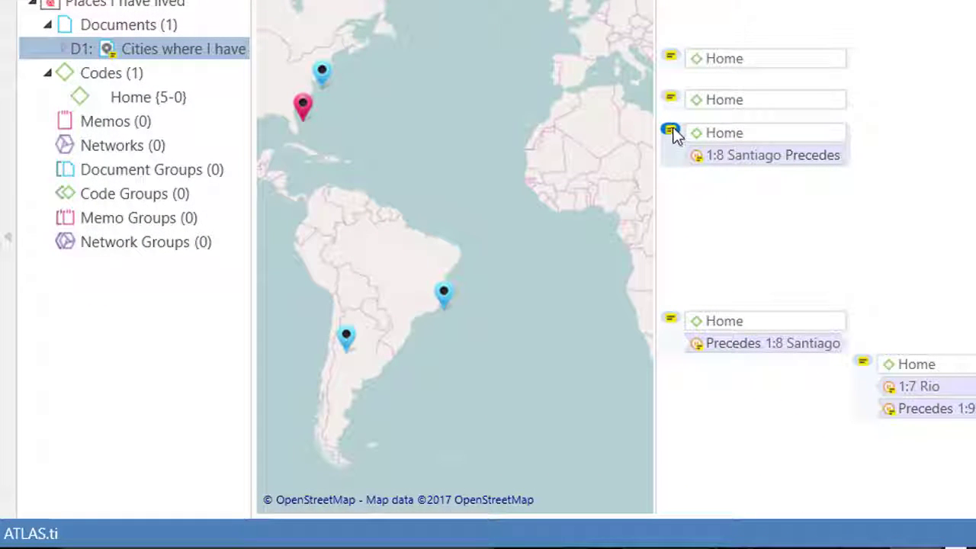
drag(545, 135, 664, 170)
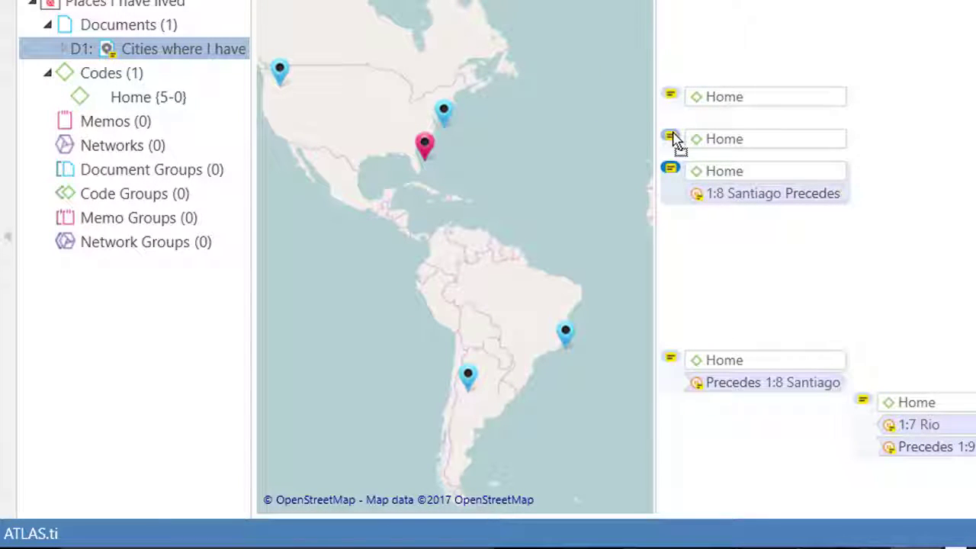
click(671, 139)
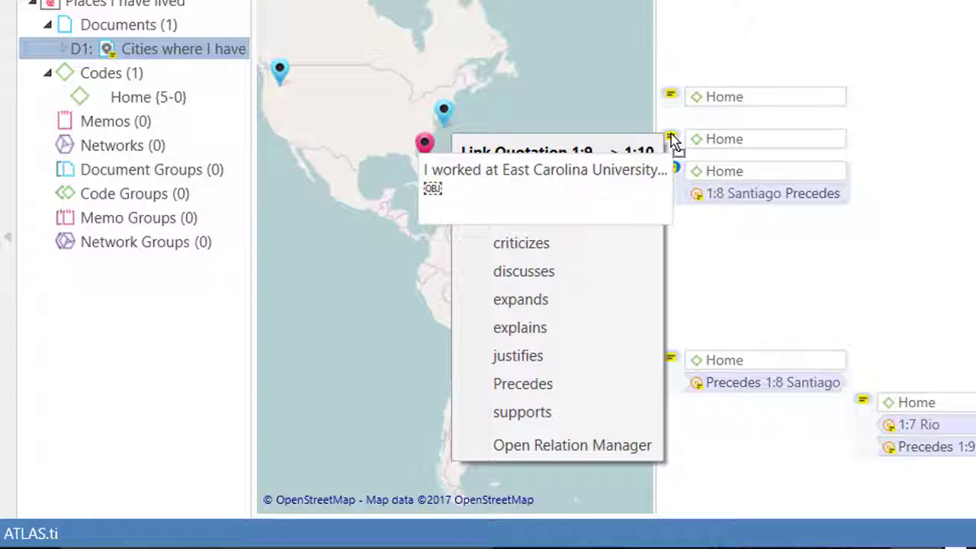
click(531, 385)
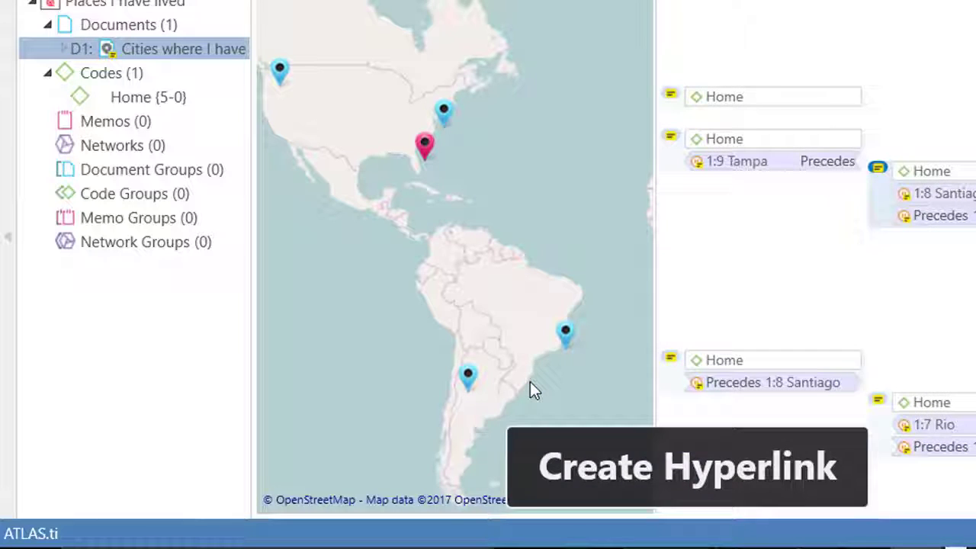
click(671, 138)
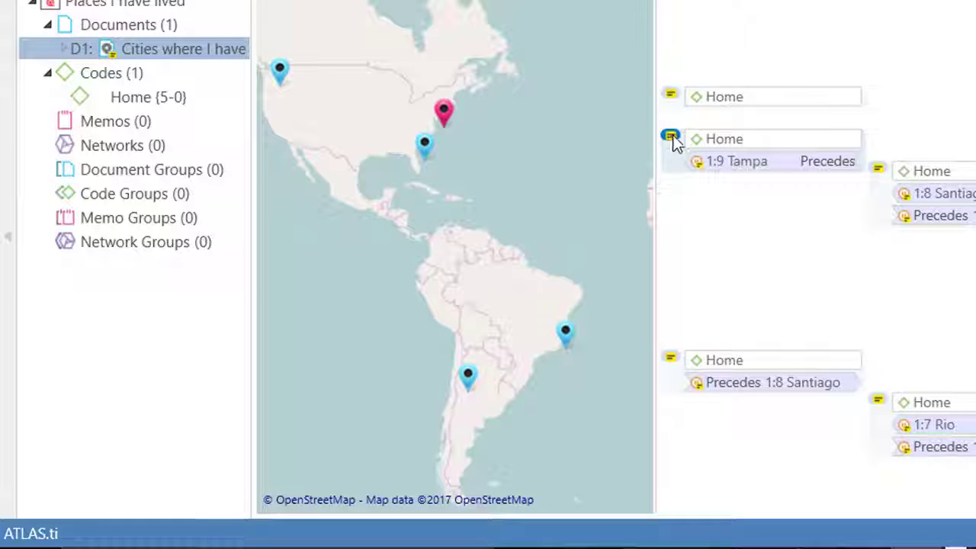
drag(673, 143, 668, 93)
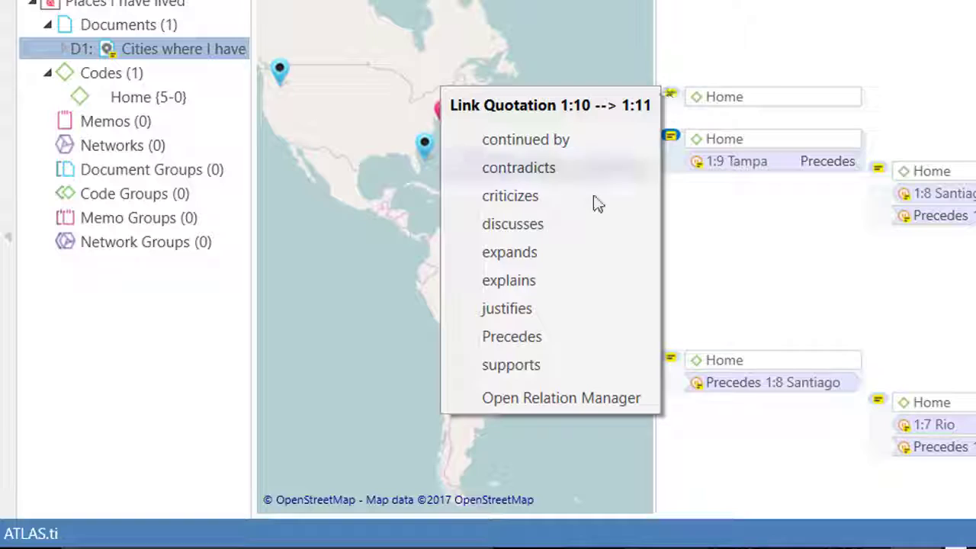
click(528, 341)
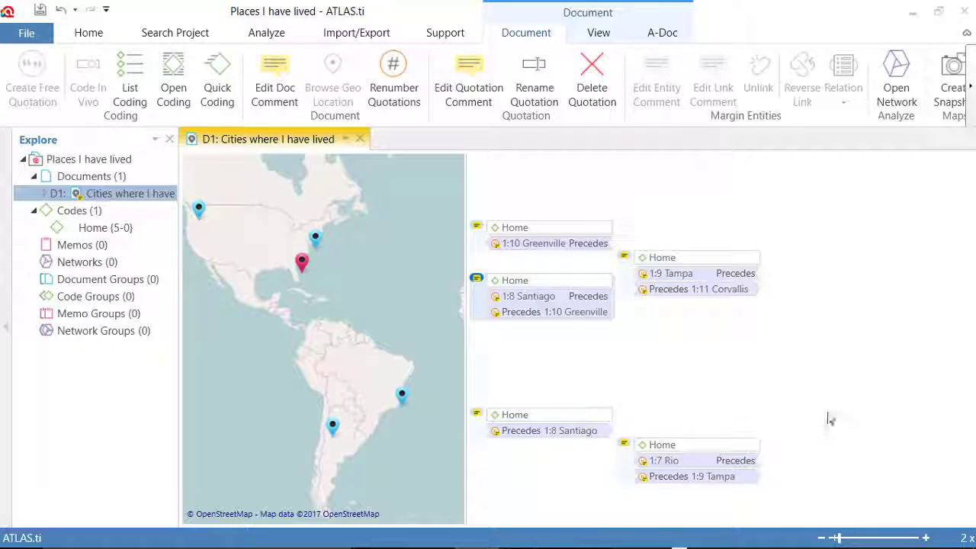
- Select quotations Rio through Corvallis in the Quotation Manager and open them as a network
click(828, 414)
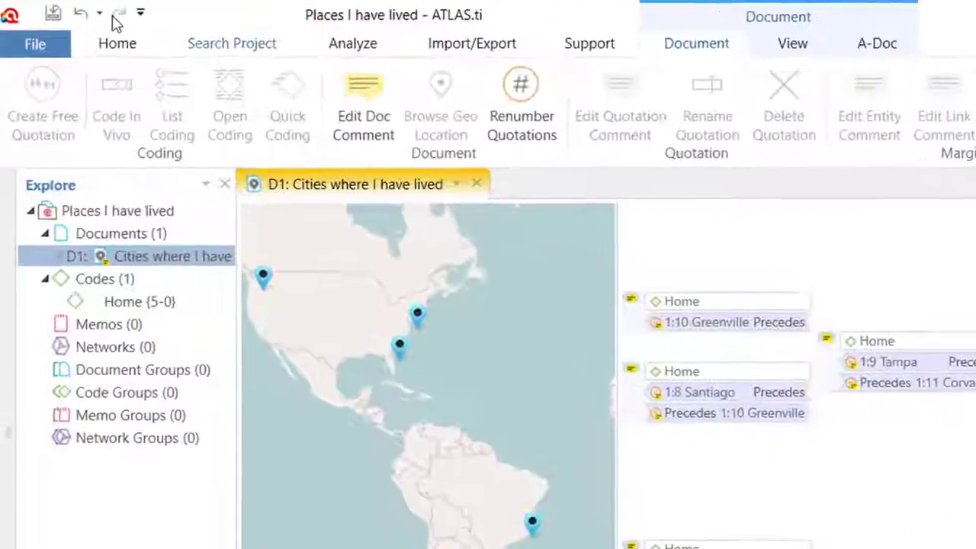
click(119, 44)
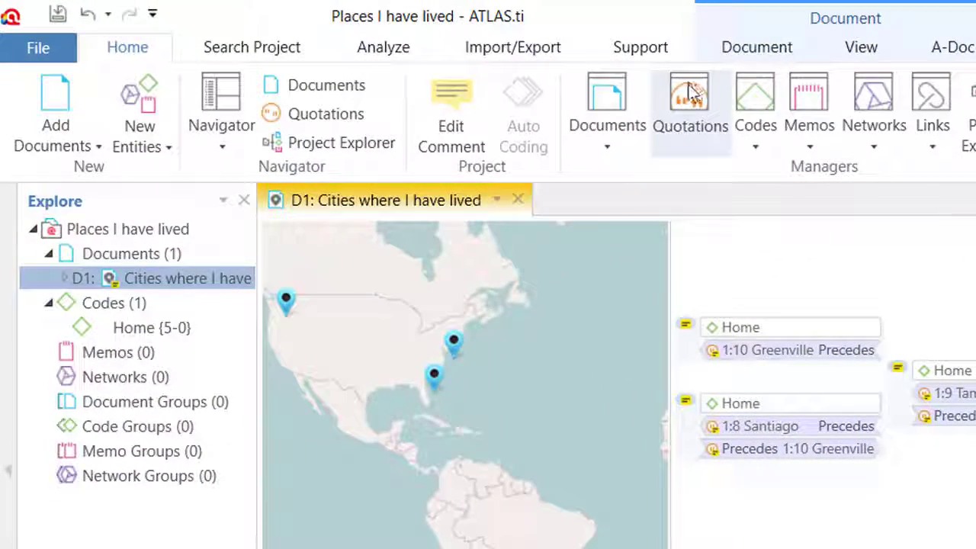
click(690, 91)
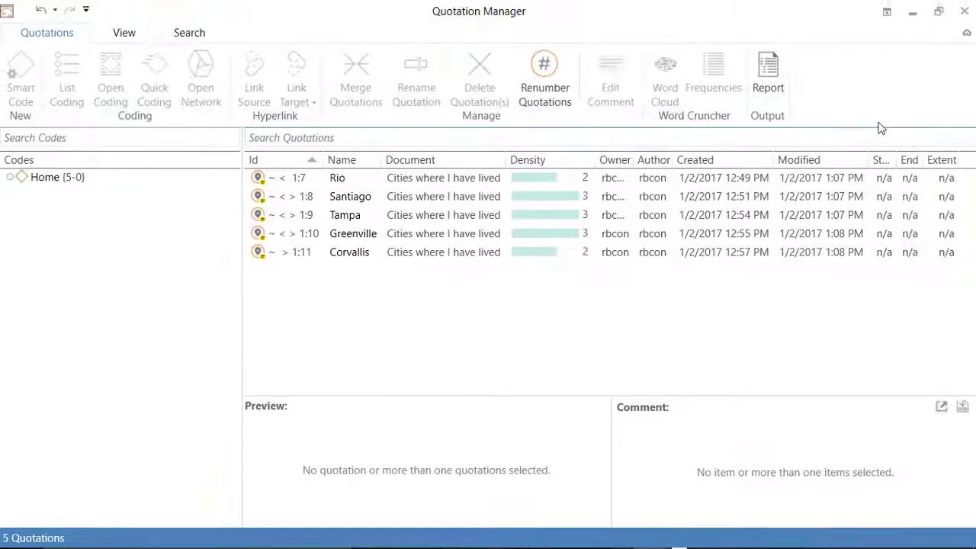
click(332, 179)
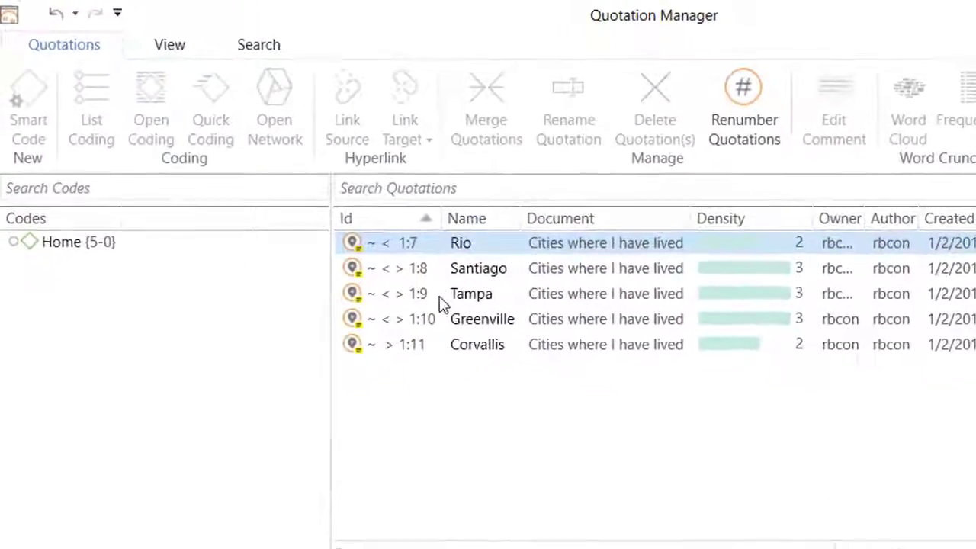
shift+click(446, 347)
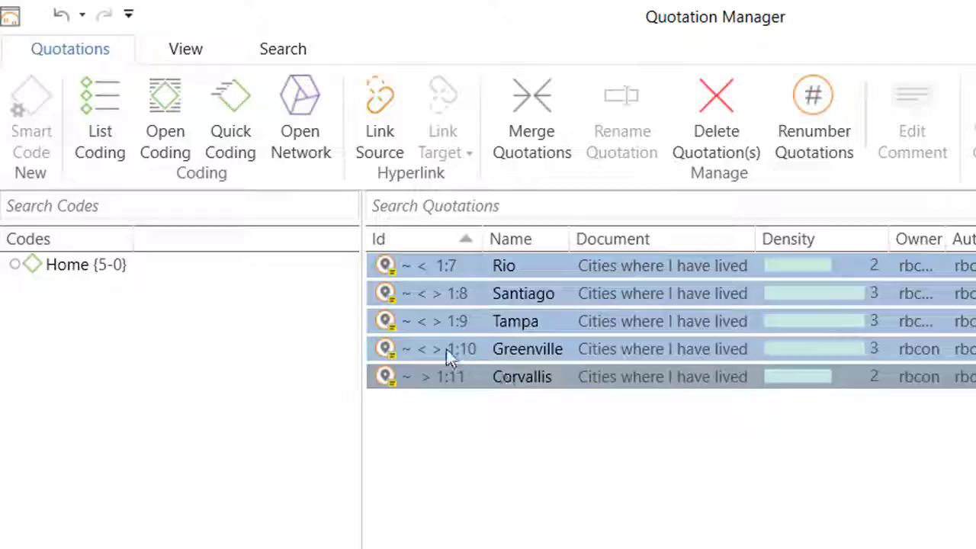
click(302, 105)
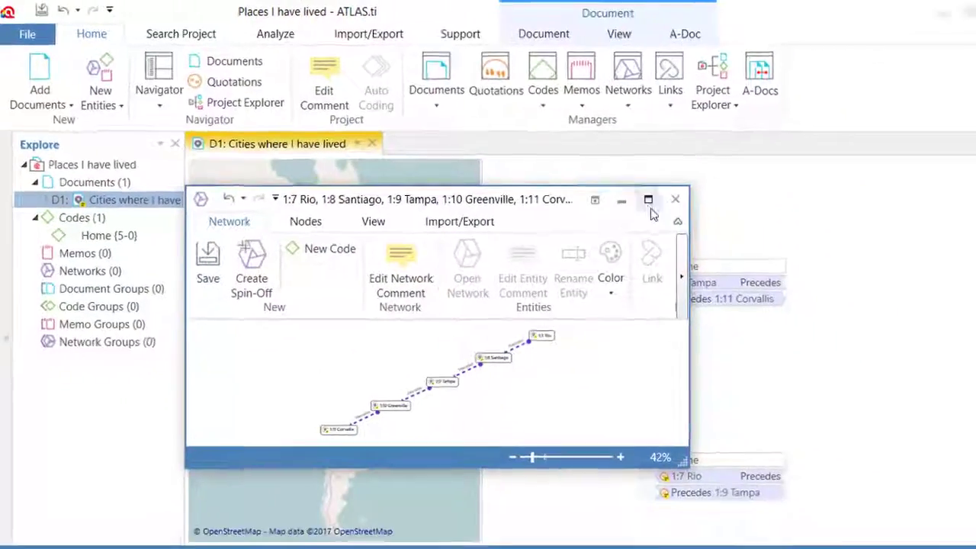
- Maximize the network editor and apply orthogonal and orthogonal tree layouts
click(629, 196)
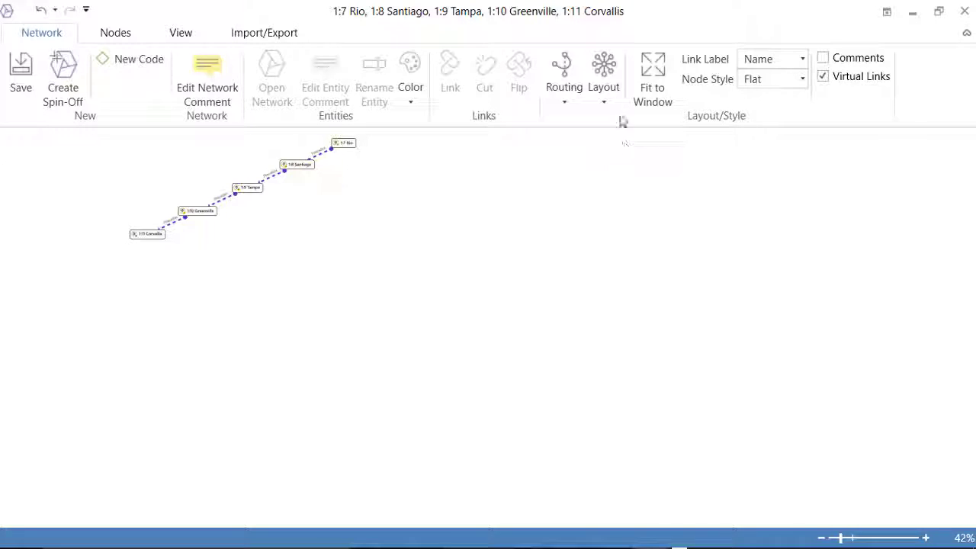
click(603, 97)
click(579, 125)
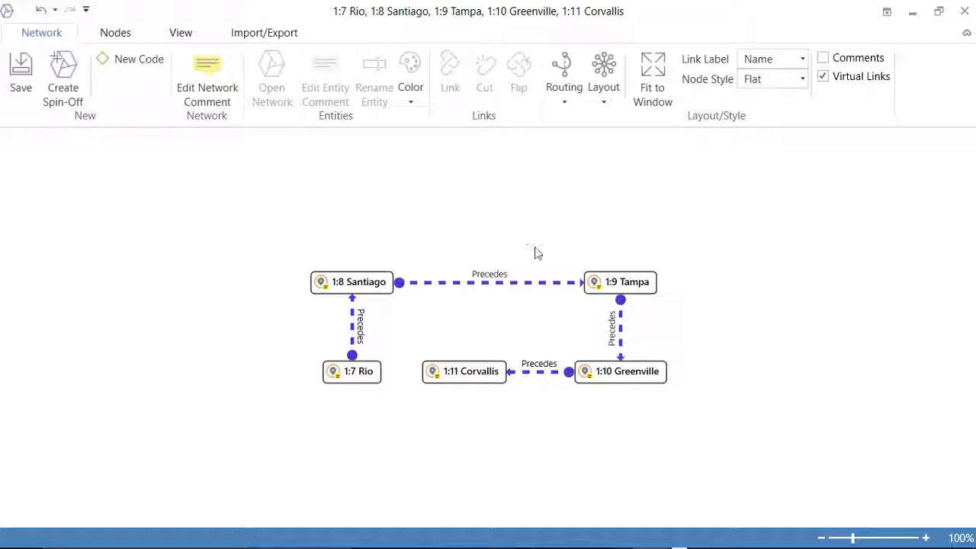
click(595, 103)
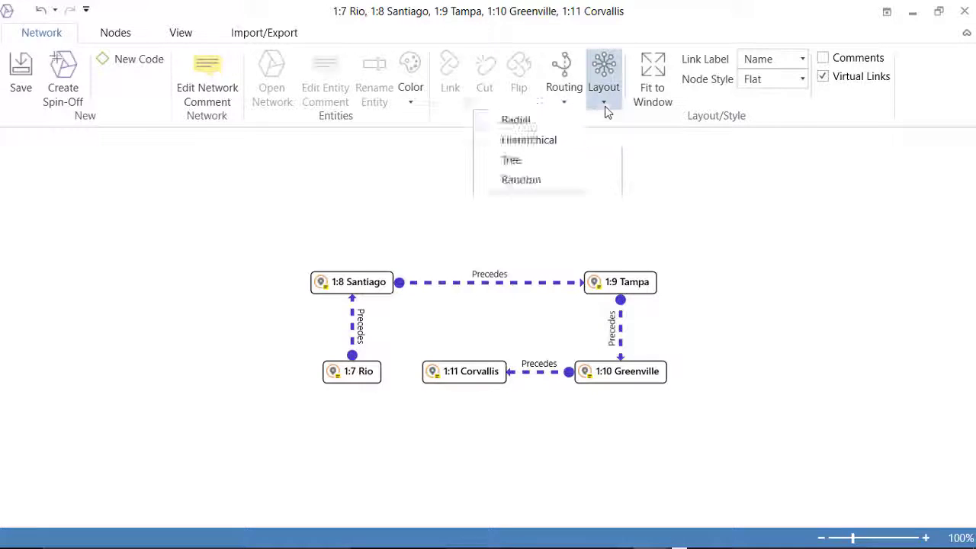
click(576, 143)
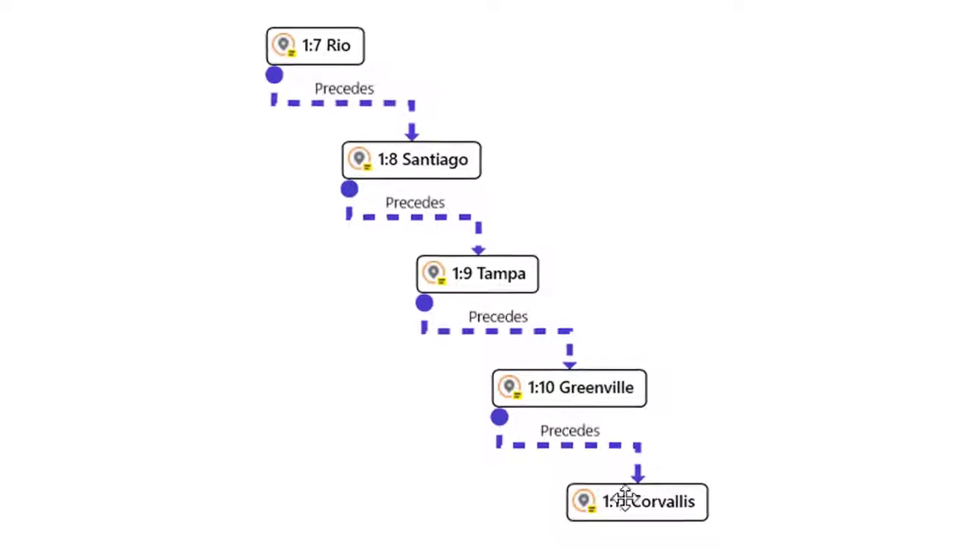
- Try poly line, organic and straight link routing, ending with poly lines
click(507, 90)
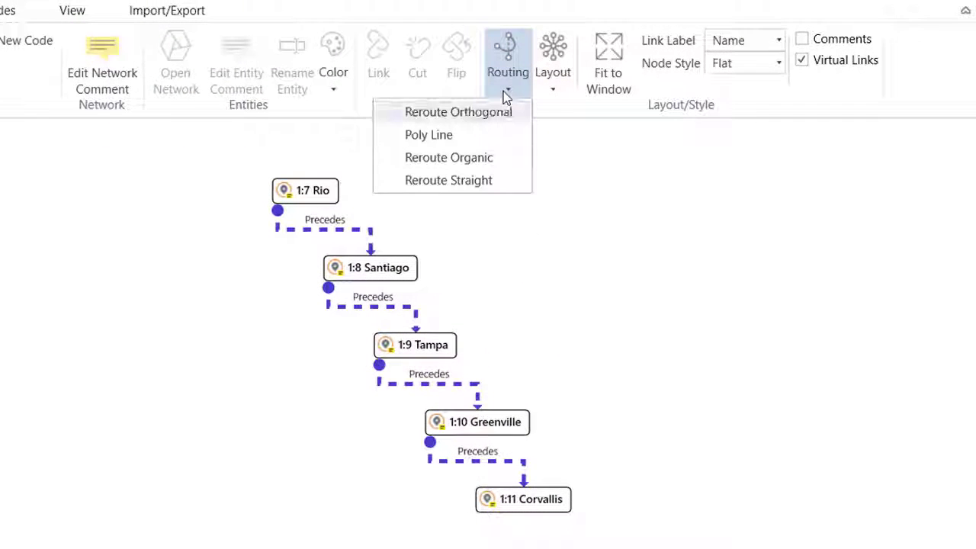
click(482, 138)
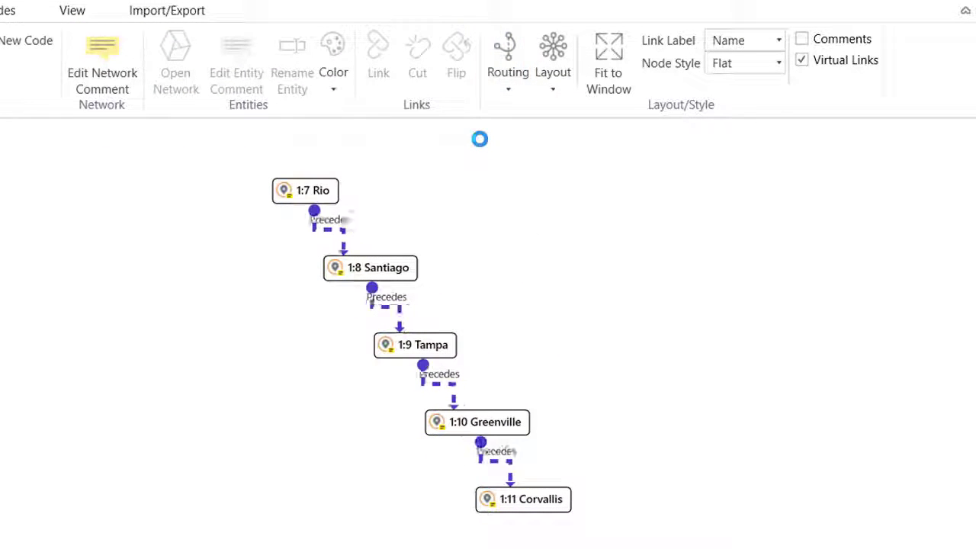
click(508, 81)
click(490, 157)
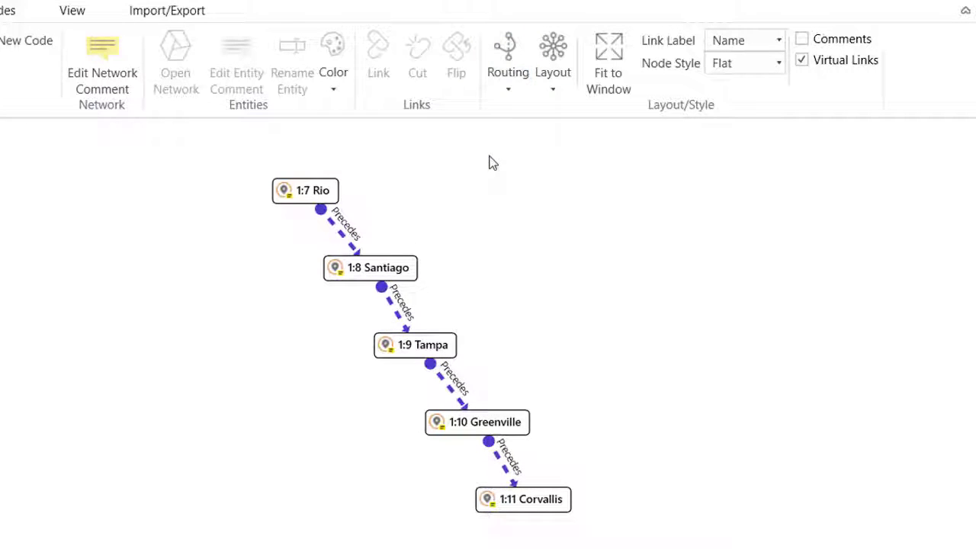
click(510, 87)
click(499, 183)
click(506, 90)
click(472, 134)
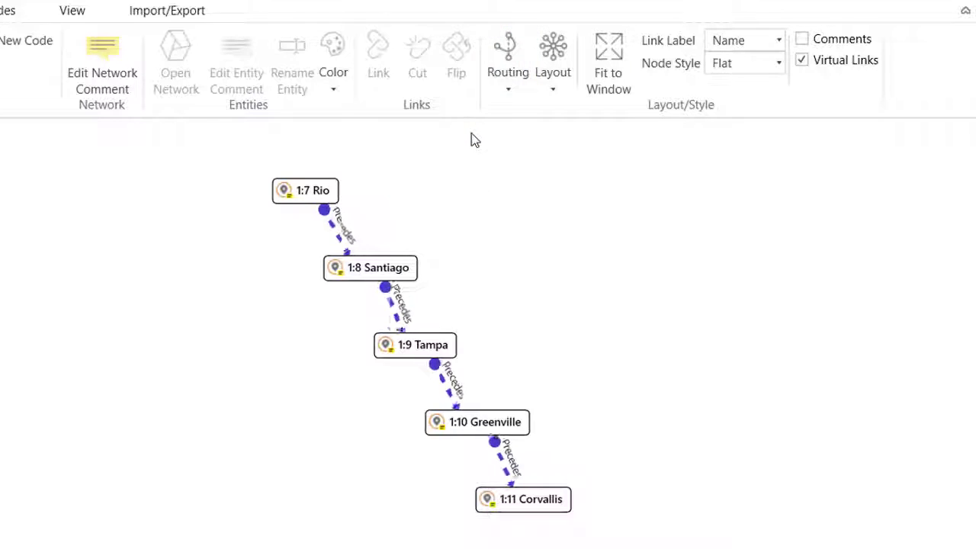
- Try the circular, organic and radial network layouts
click(553, 90)
click(515, 159)
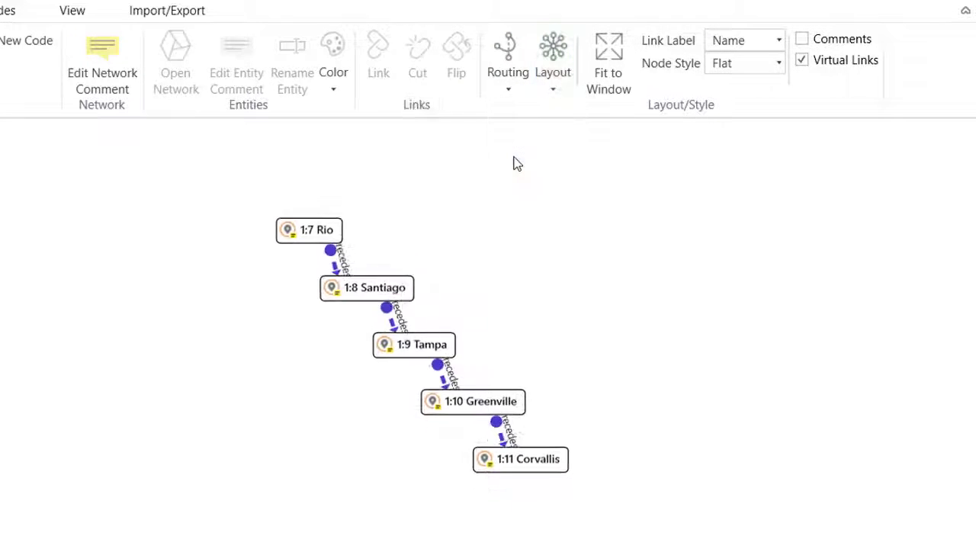
click(552, 89)
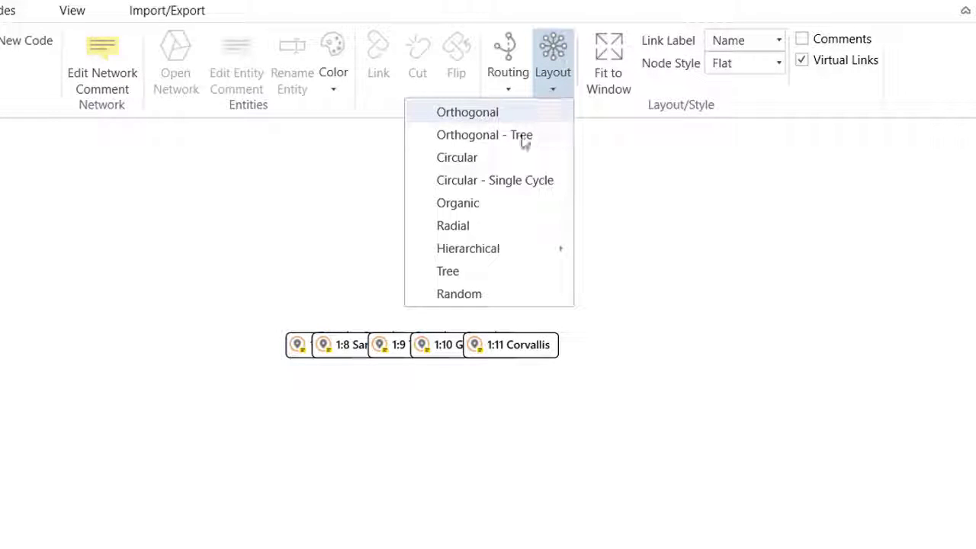
click(488, 210)
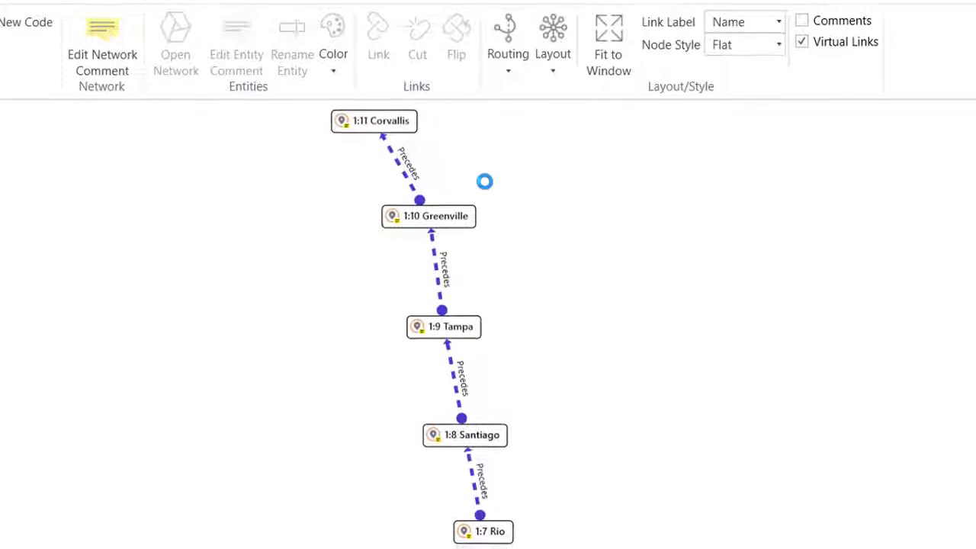
click(546, 52)
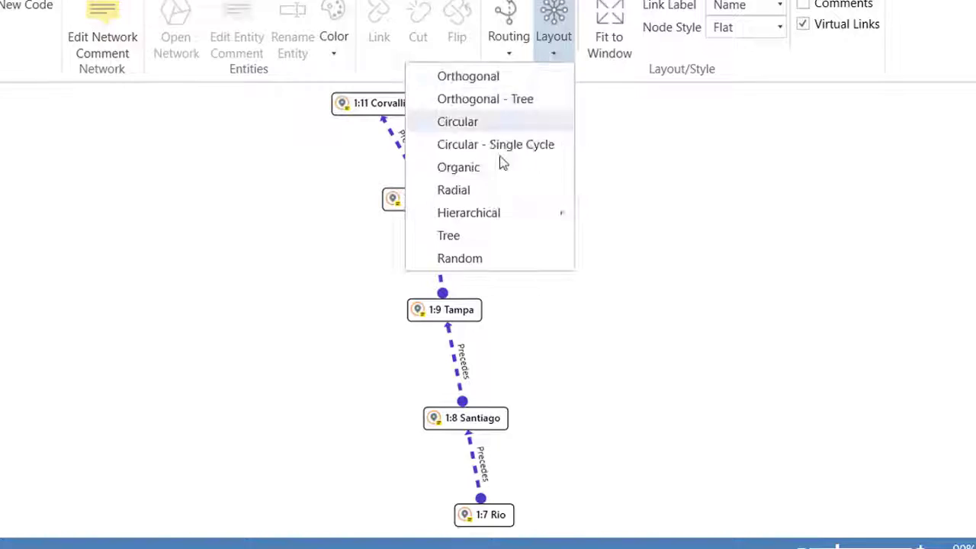
click(487, 195)
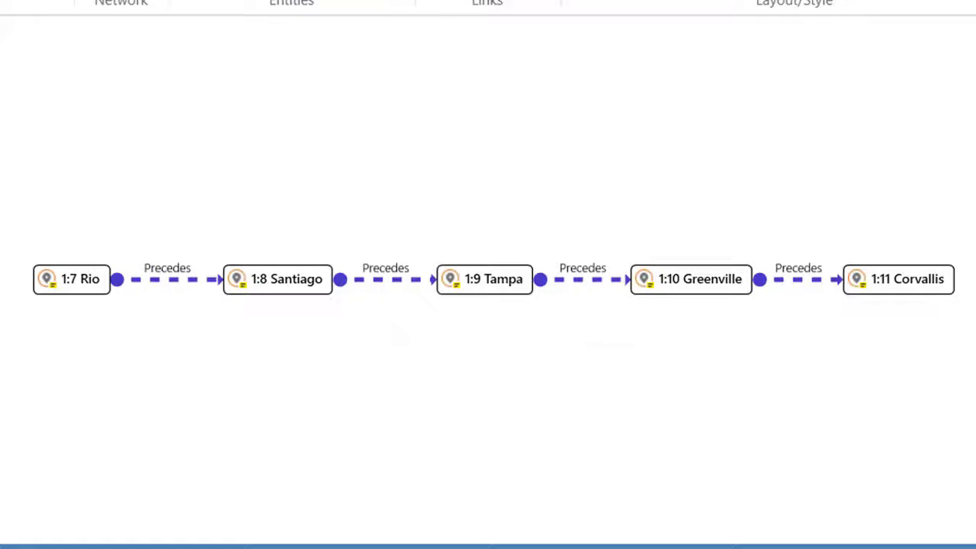
- Close the network editor and save the city network as a new network
key(ctrl+F4)
click(458, 300)
click(457, 309)
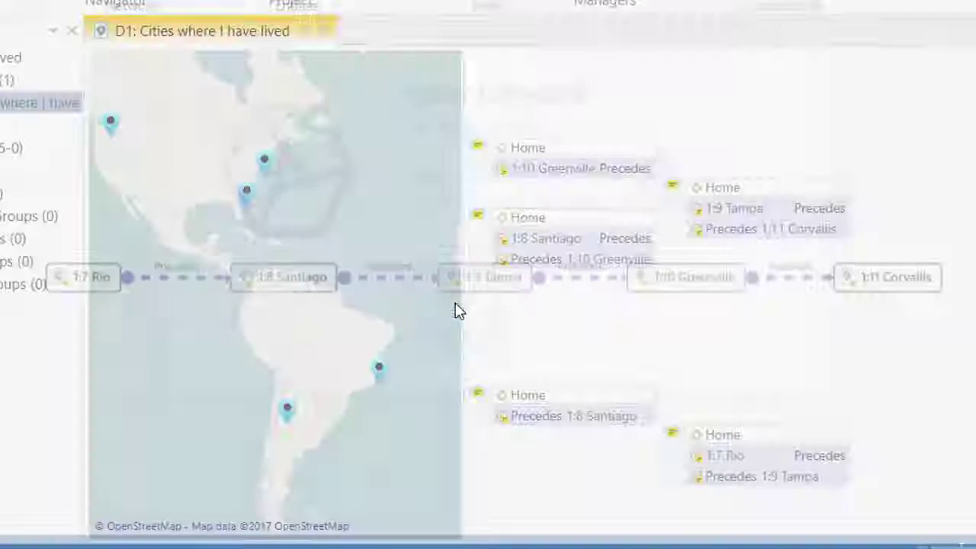